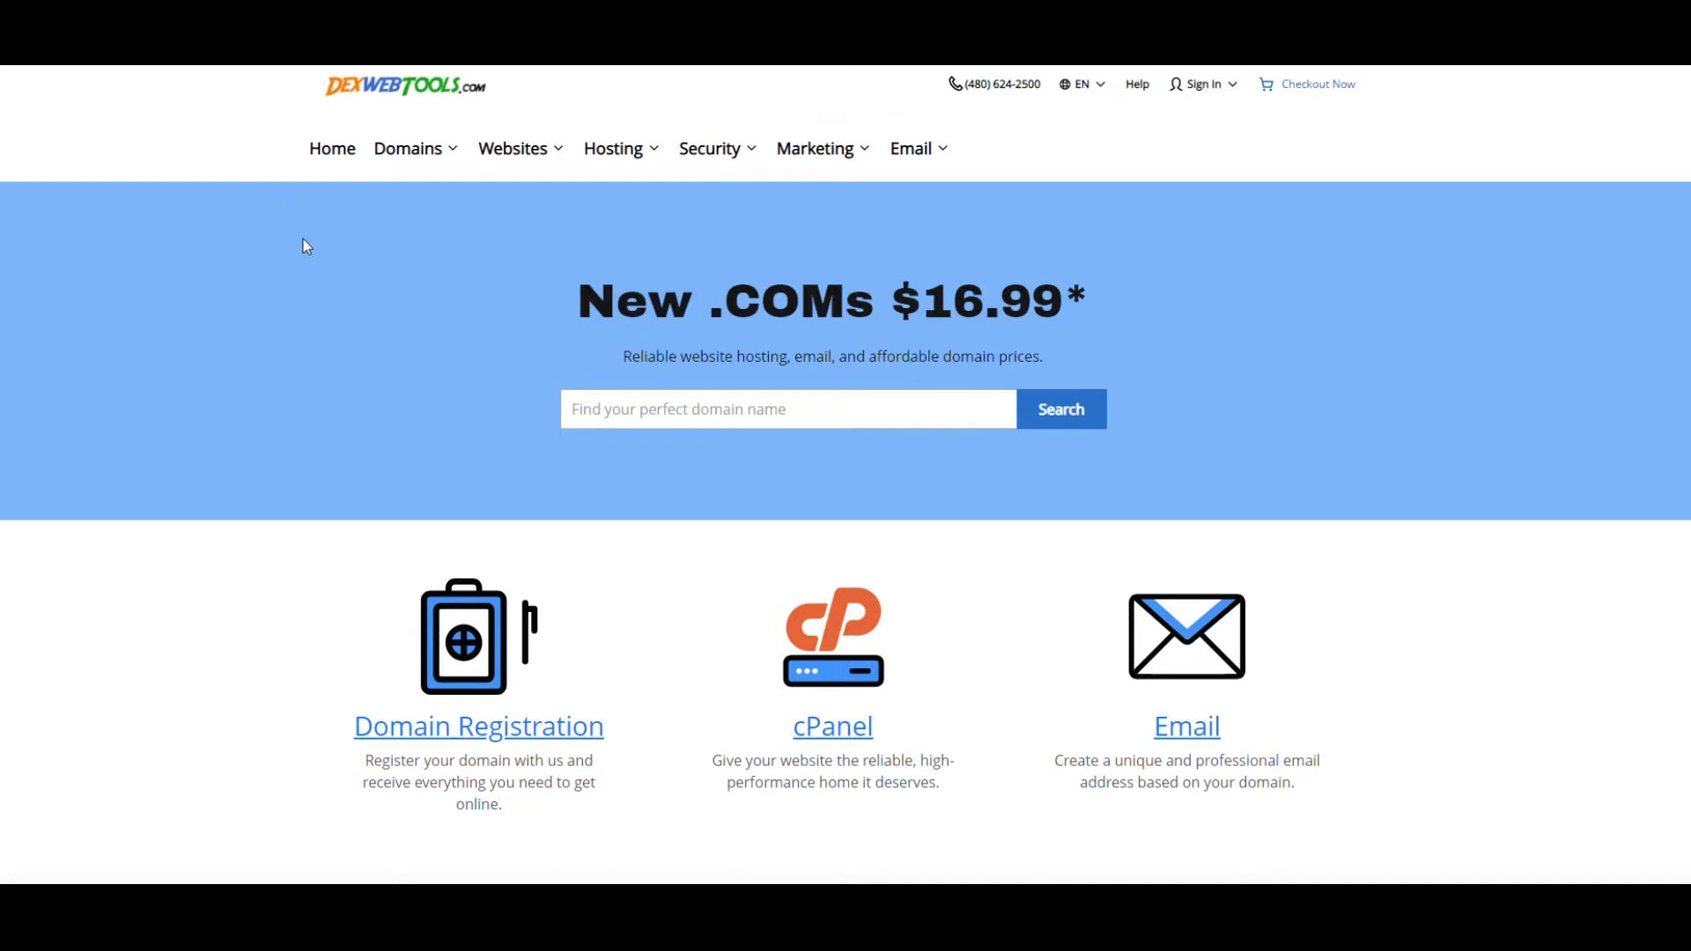
# Step: Go from the Hosting menu to the VPS hosting plans page
pyautogui.click(649, 157)
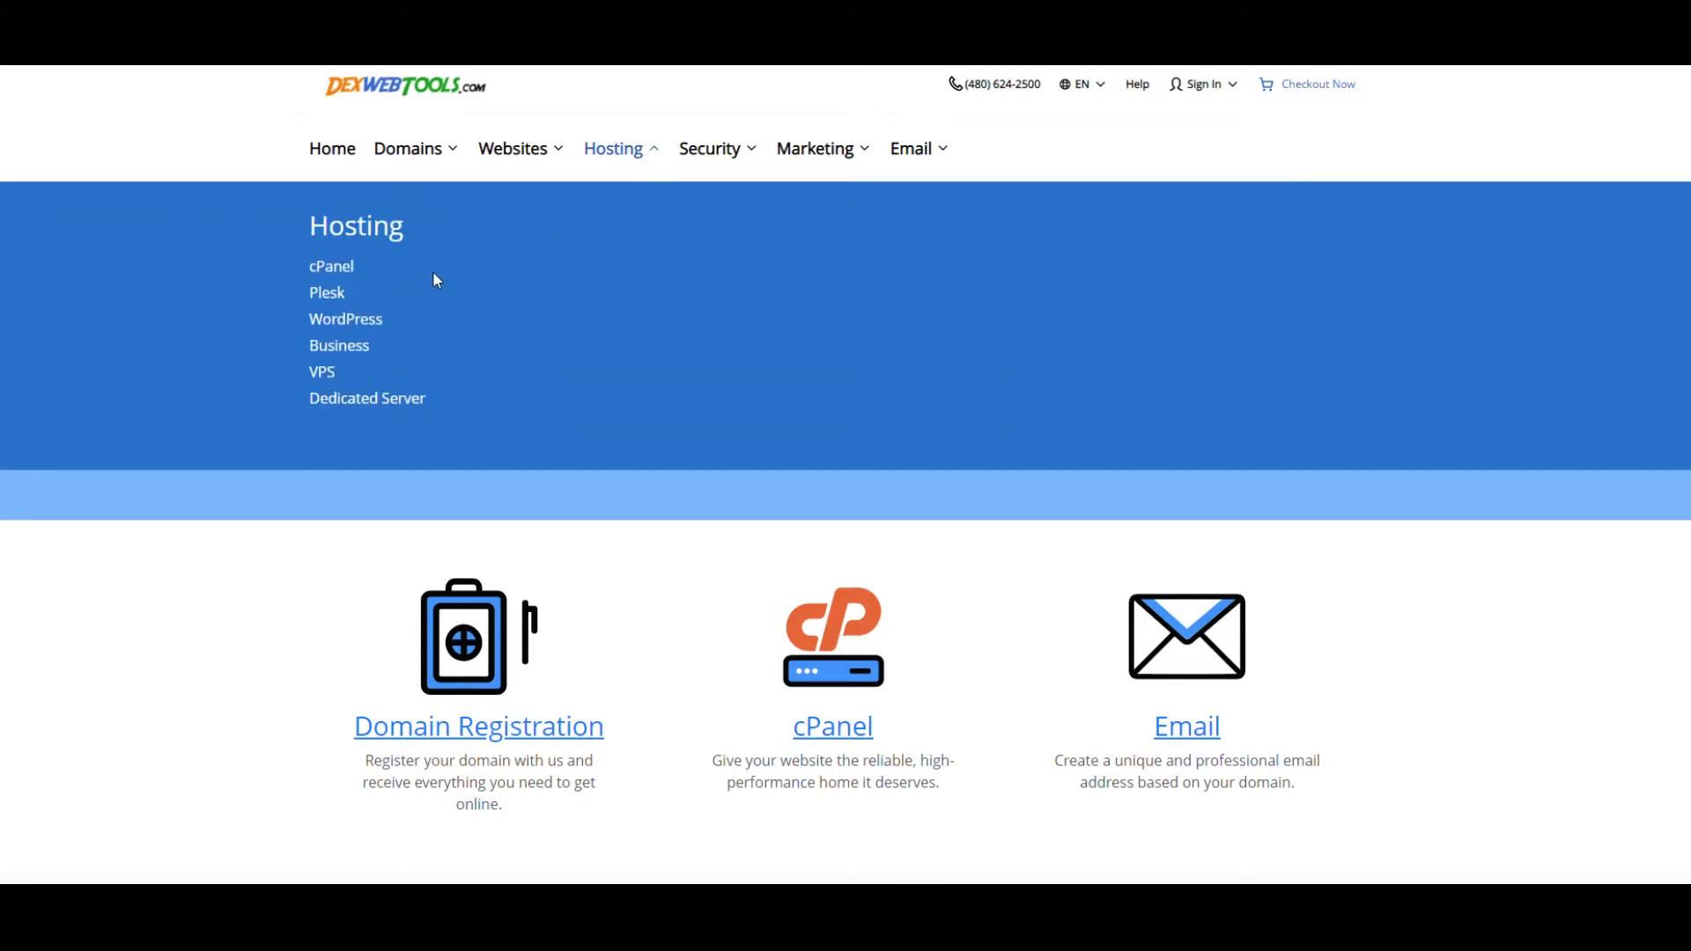
pyautogui.click(320, 373)
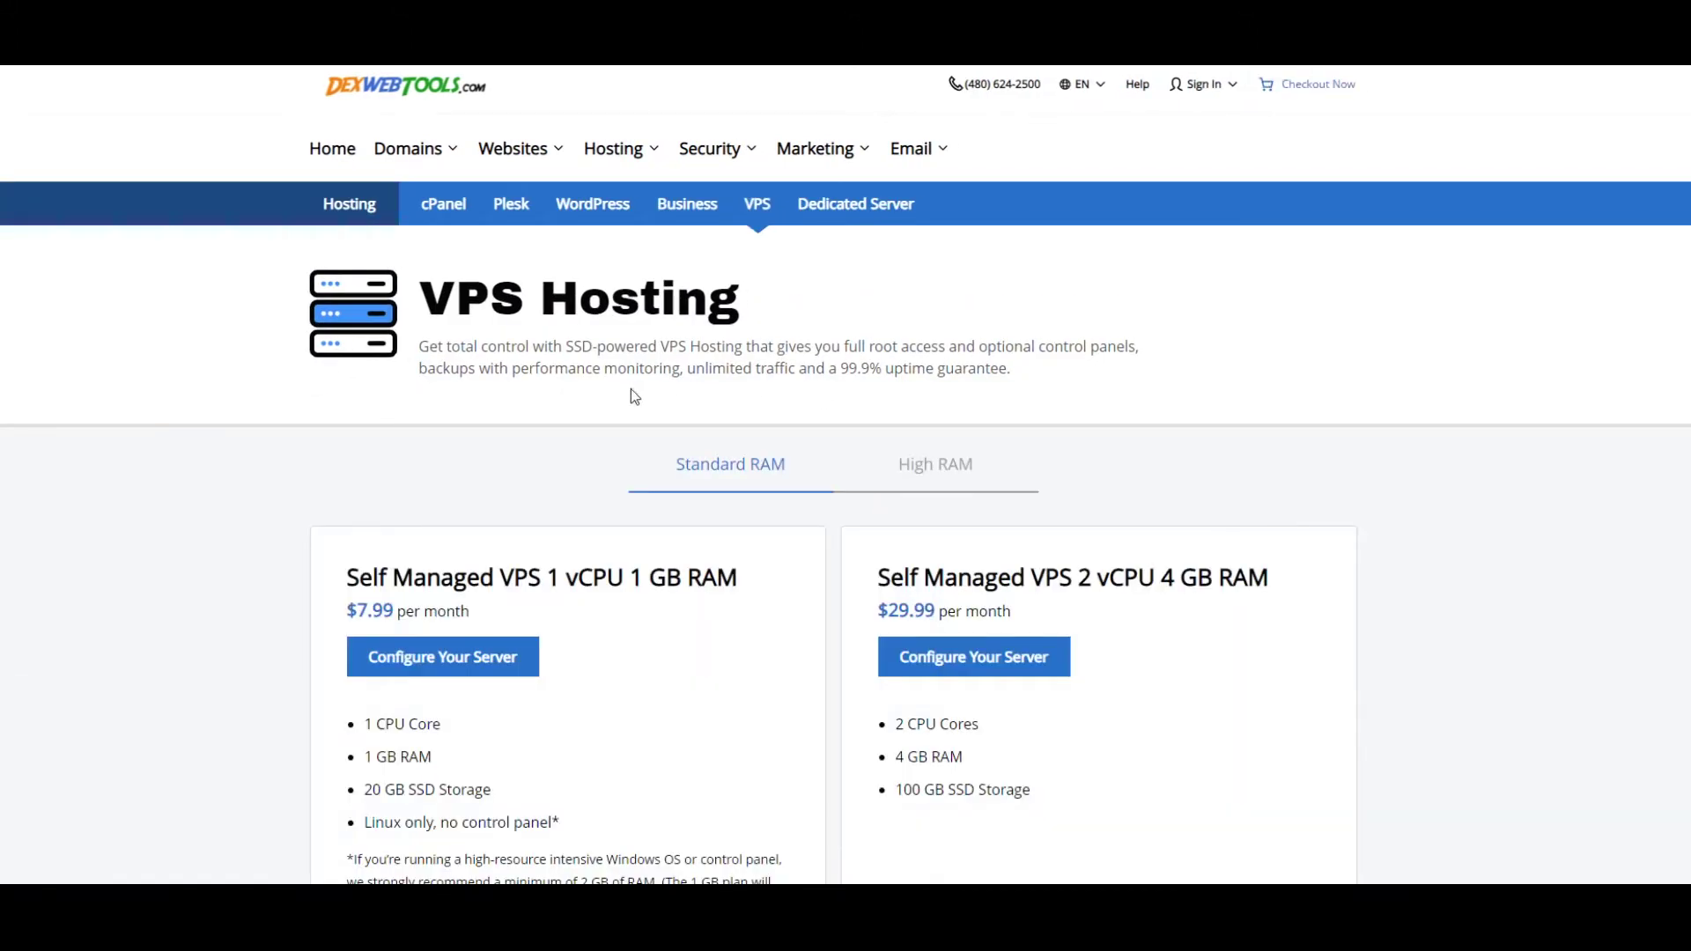
# Step: Browse the Standard RAM VPS plan cards and configure the 2 vCPU / 4 GB RAM plan
pyautogui.scroll(-2, 528, 392)
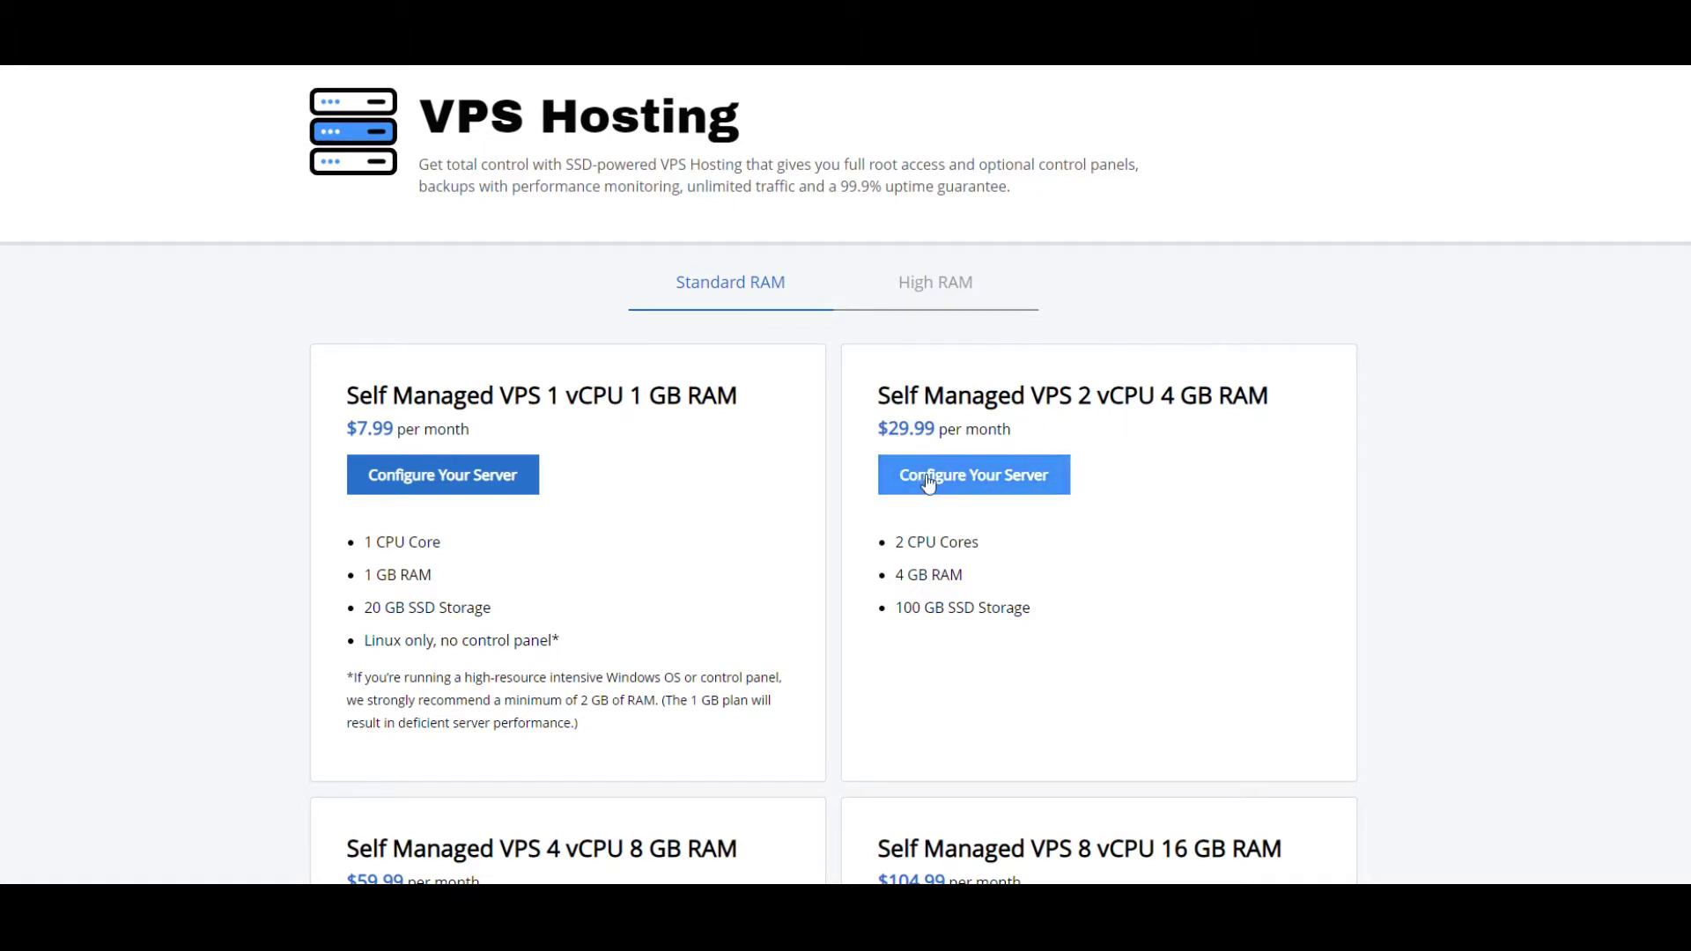
pyautogui.scroll(-1, 916, 523)
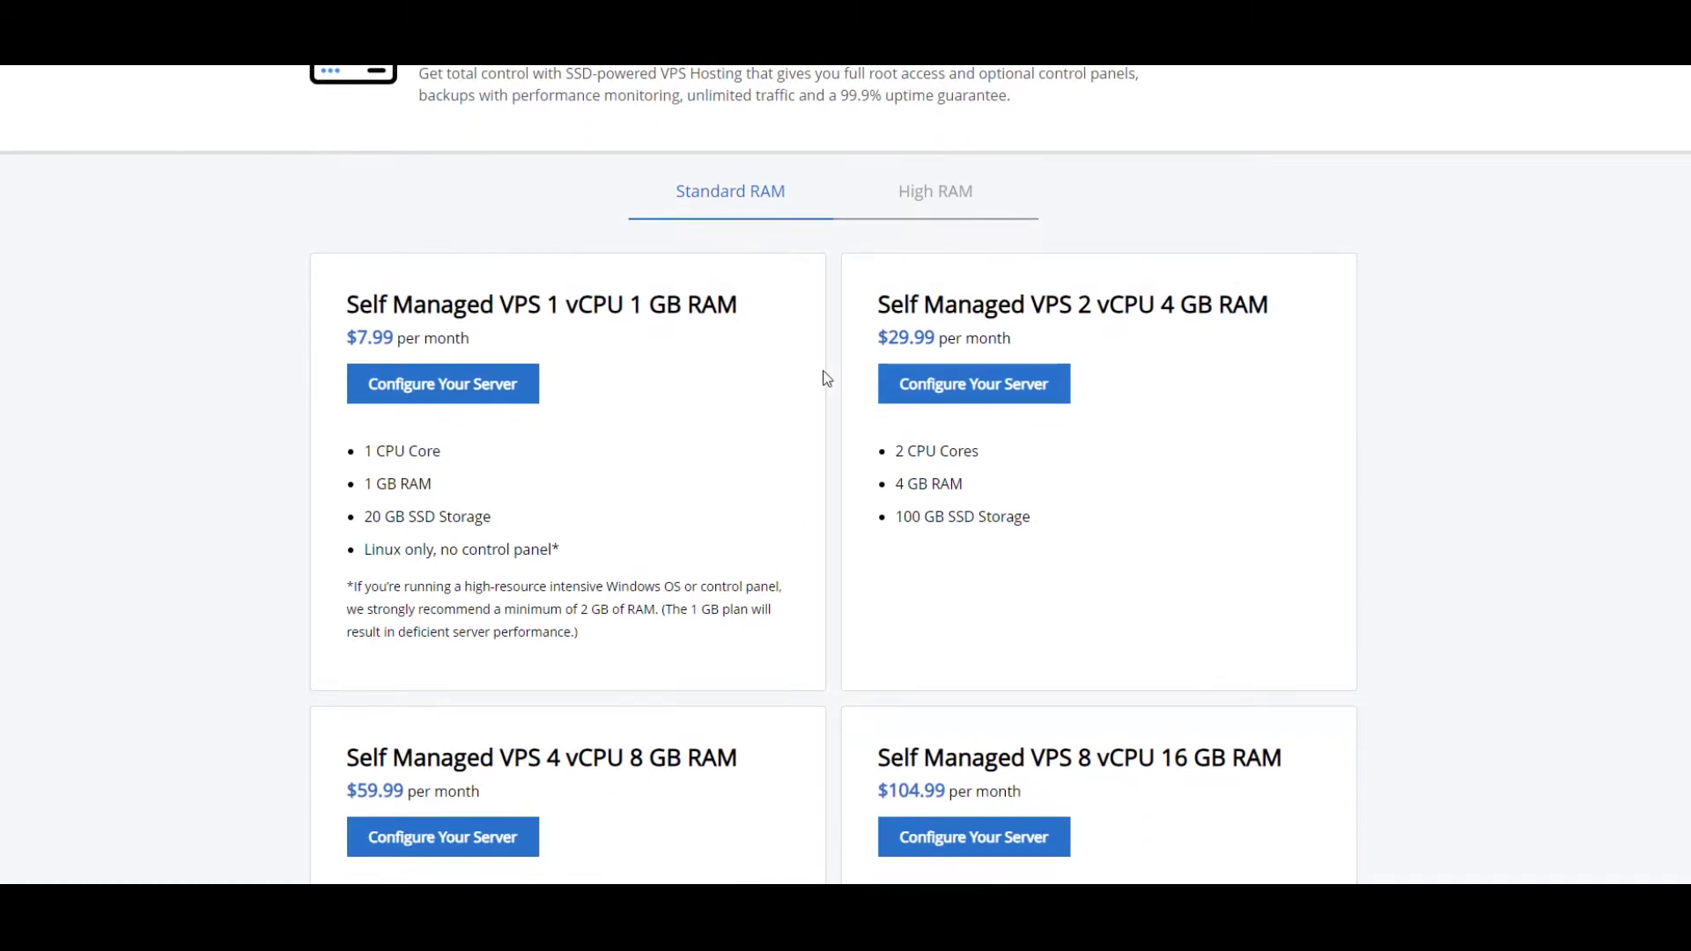
pyautogui.click(973, 403)
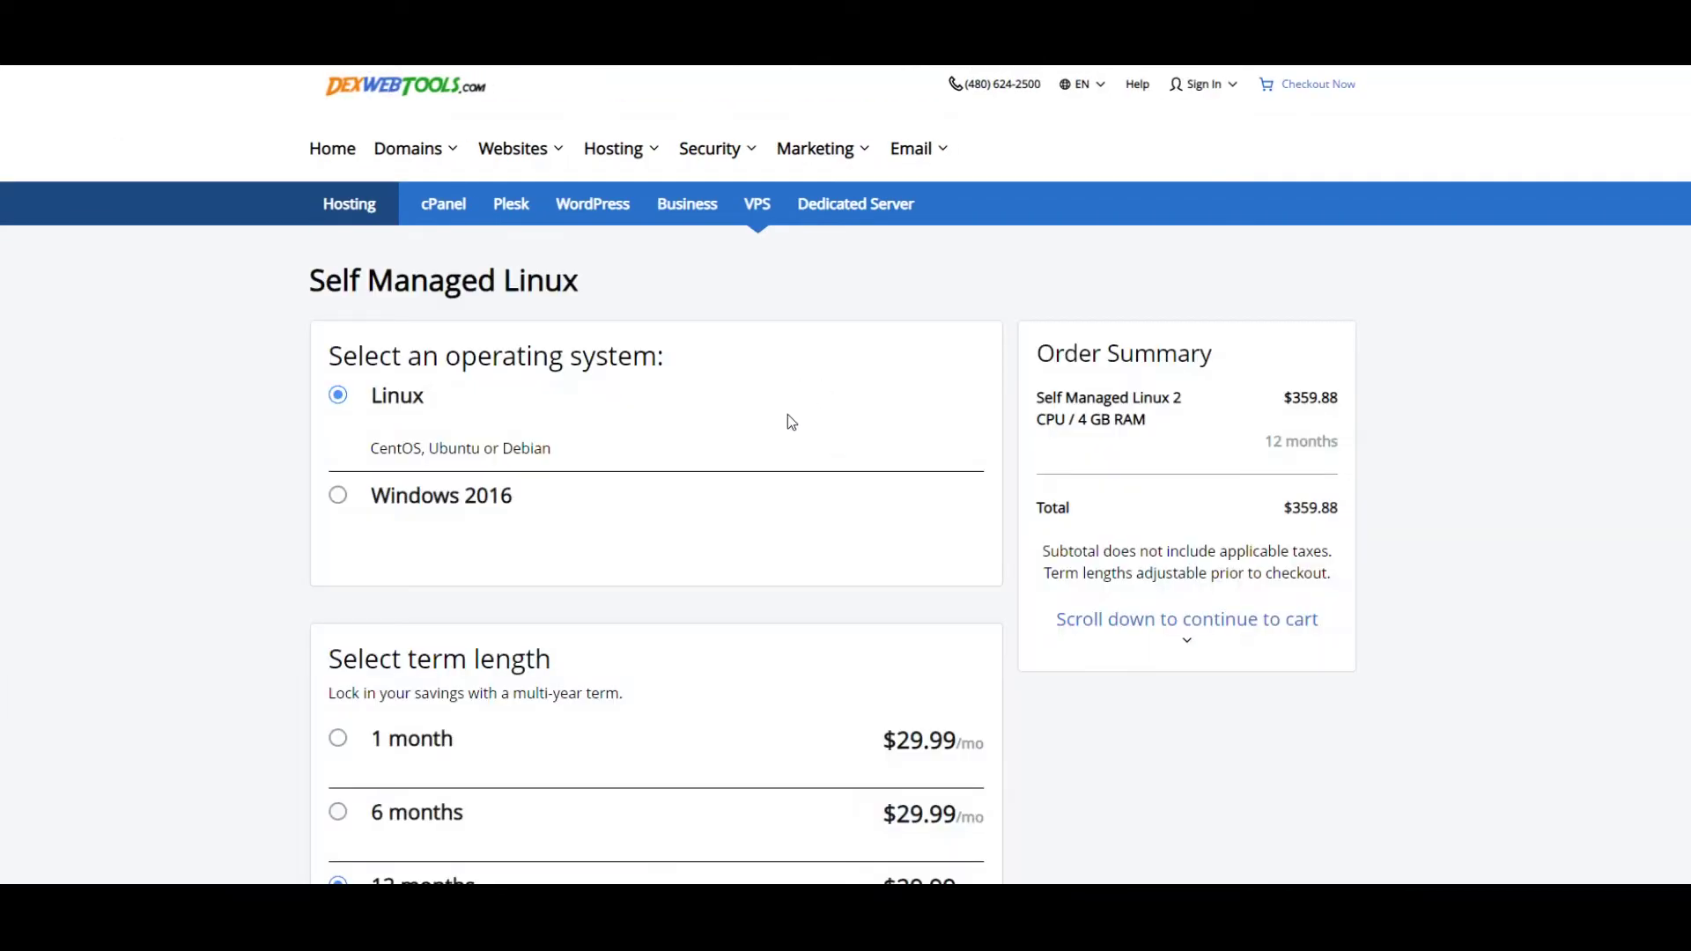
# Step: Set the 2 CPU / 4 GB server to Windows 2016 for 1 month ($34.99) and continue to the cart
pyautogui.scroll(-1, 286, 384)
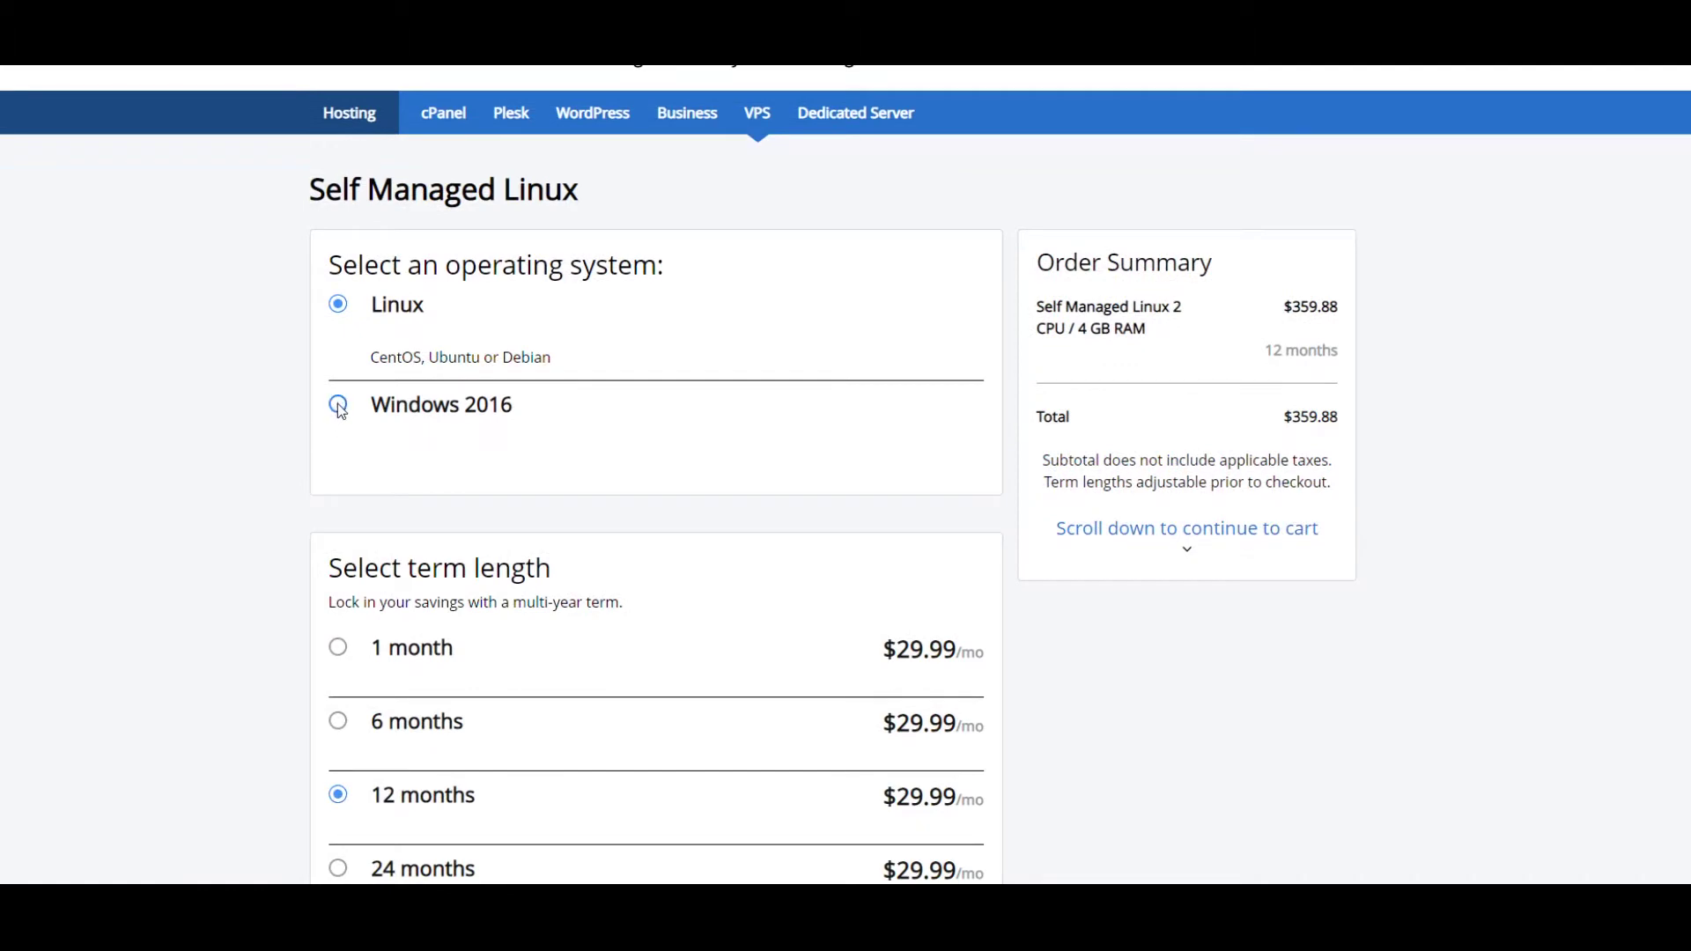
pyautogui.click(336, 410)
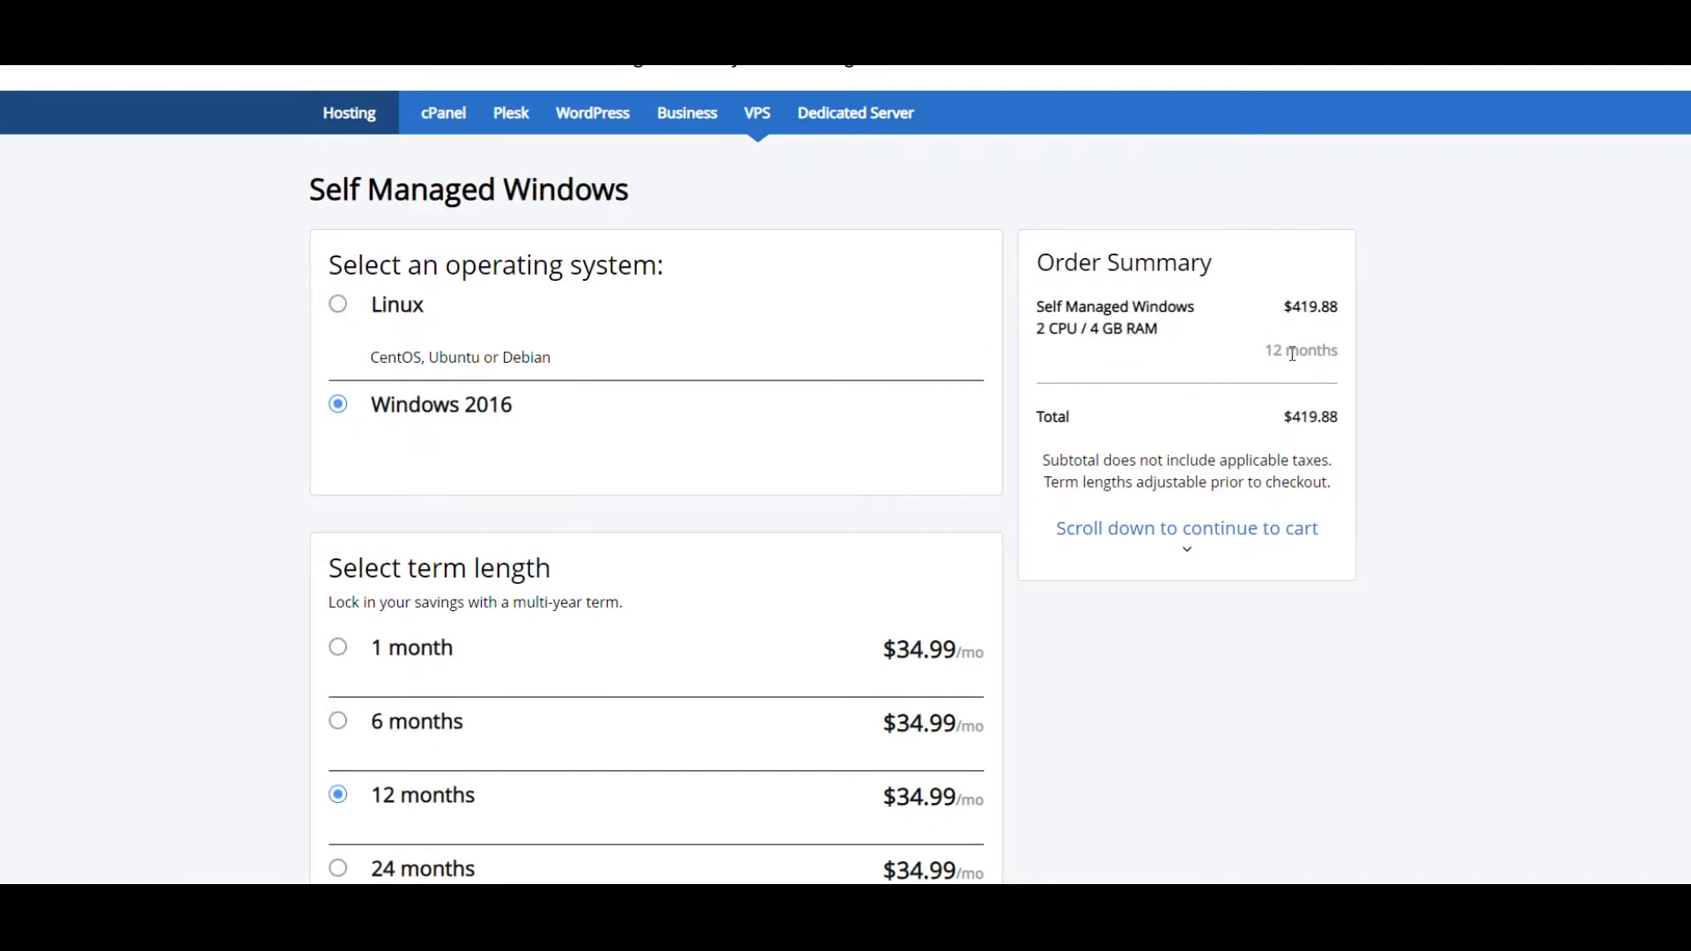
pyautogui.scroll(-1, 621, 548)
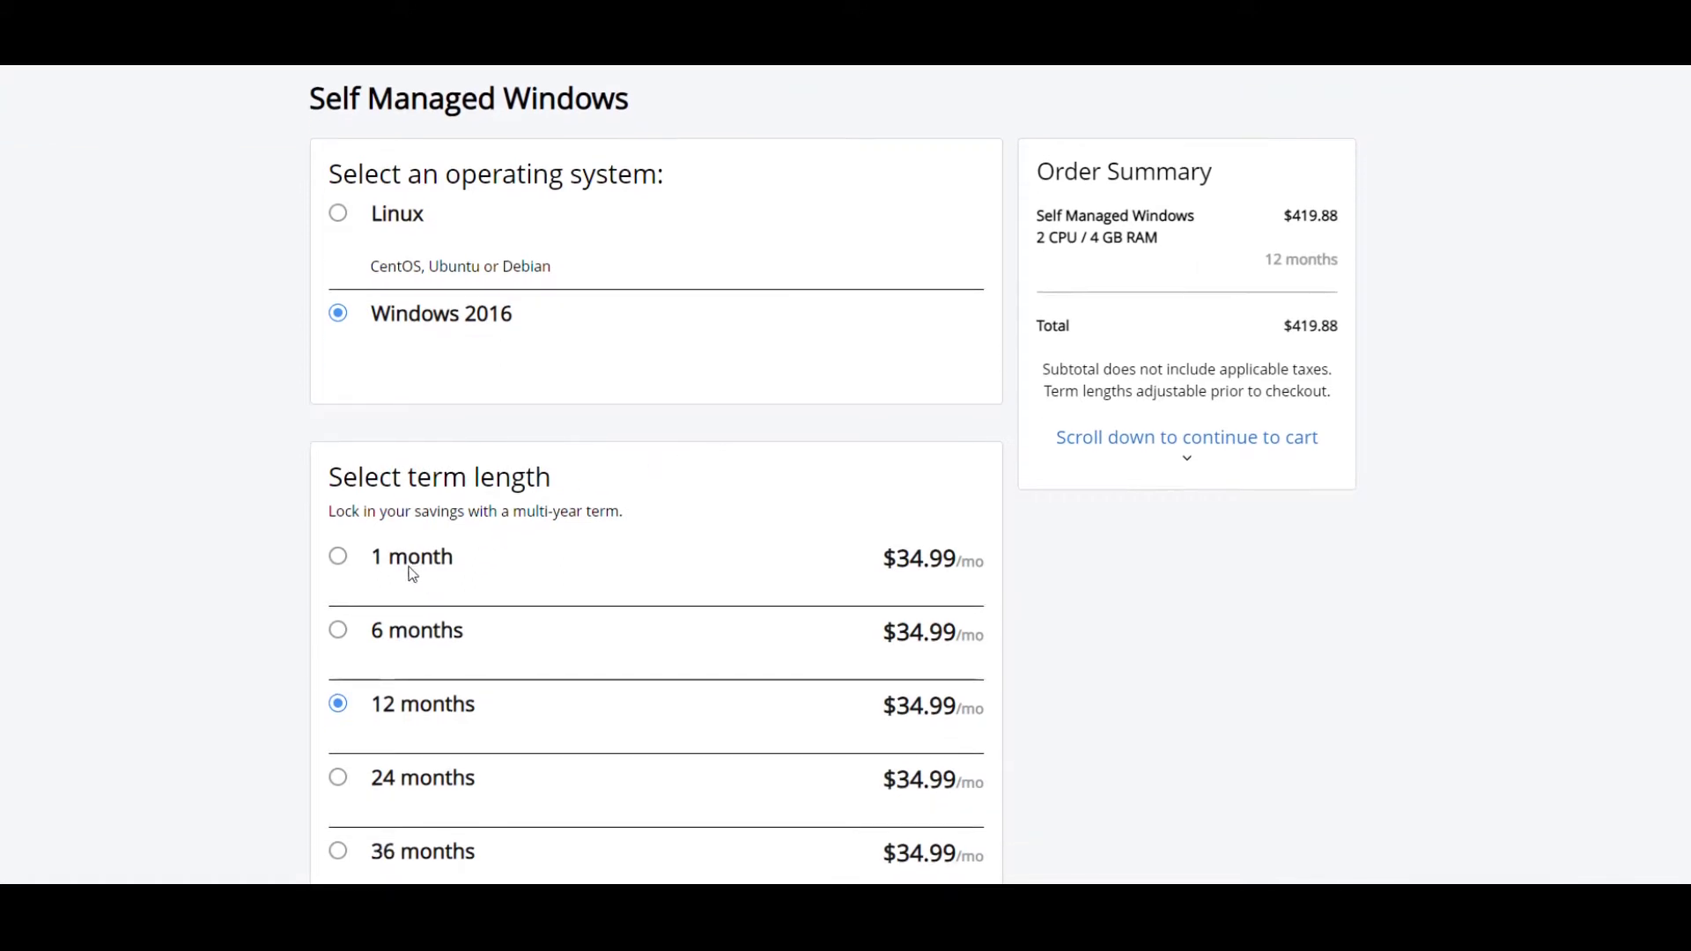
pyautogui.click(335, 556)
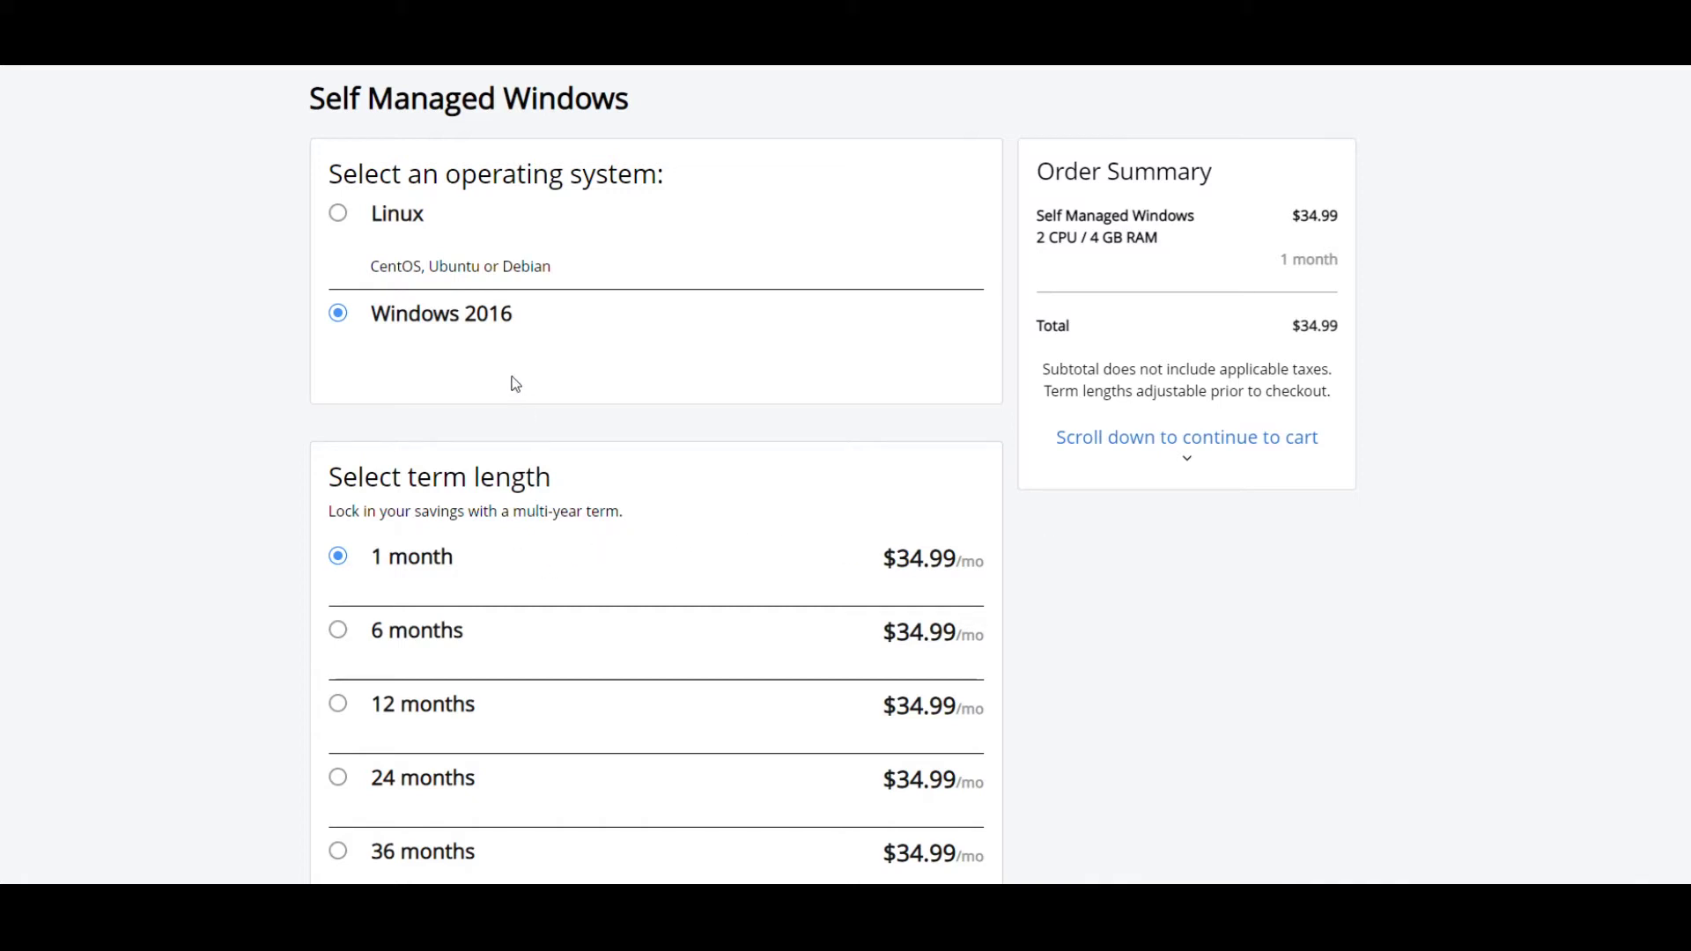
pyautogui.click(341, 216)
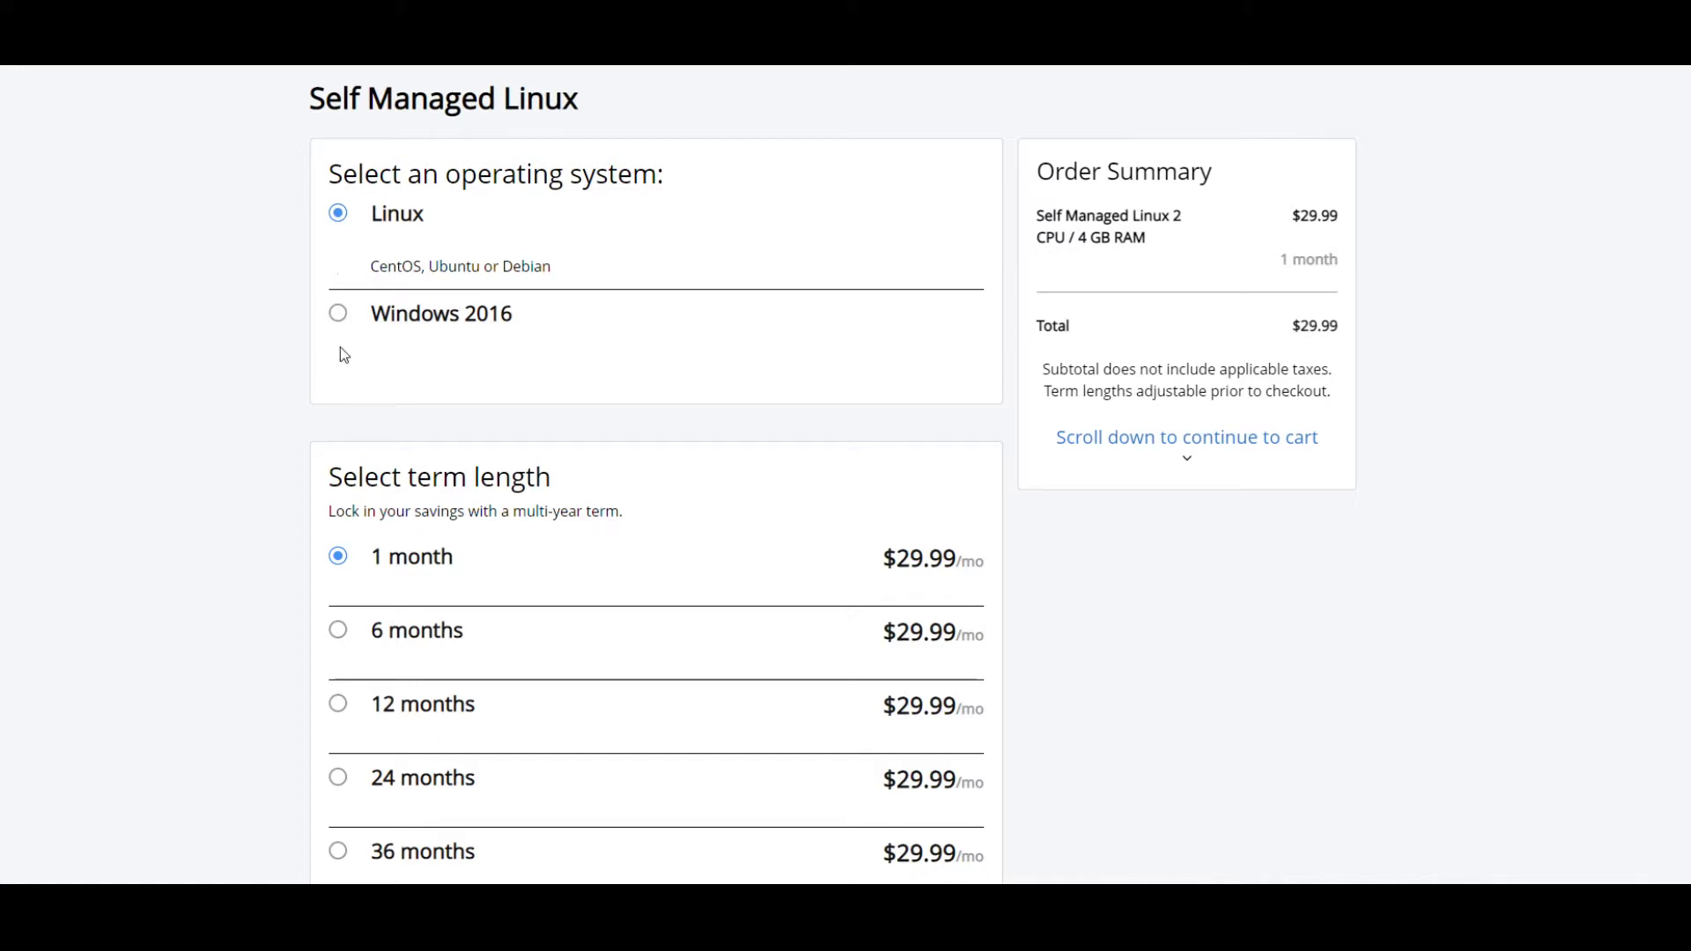
pyautogui.click(341, 316)
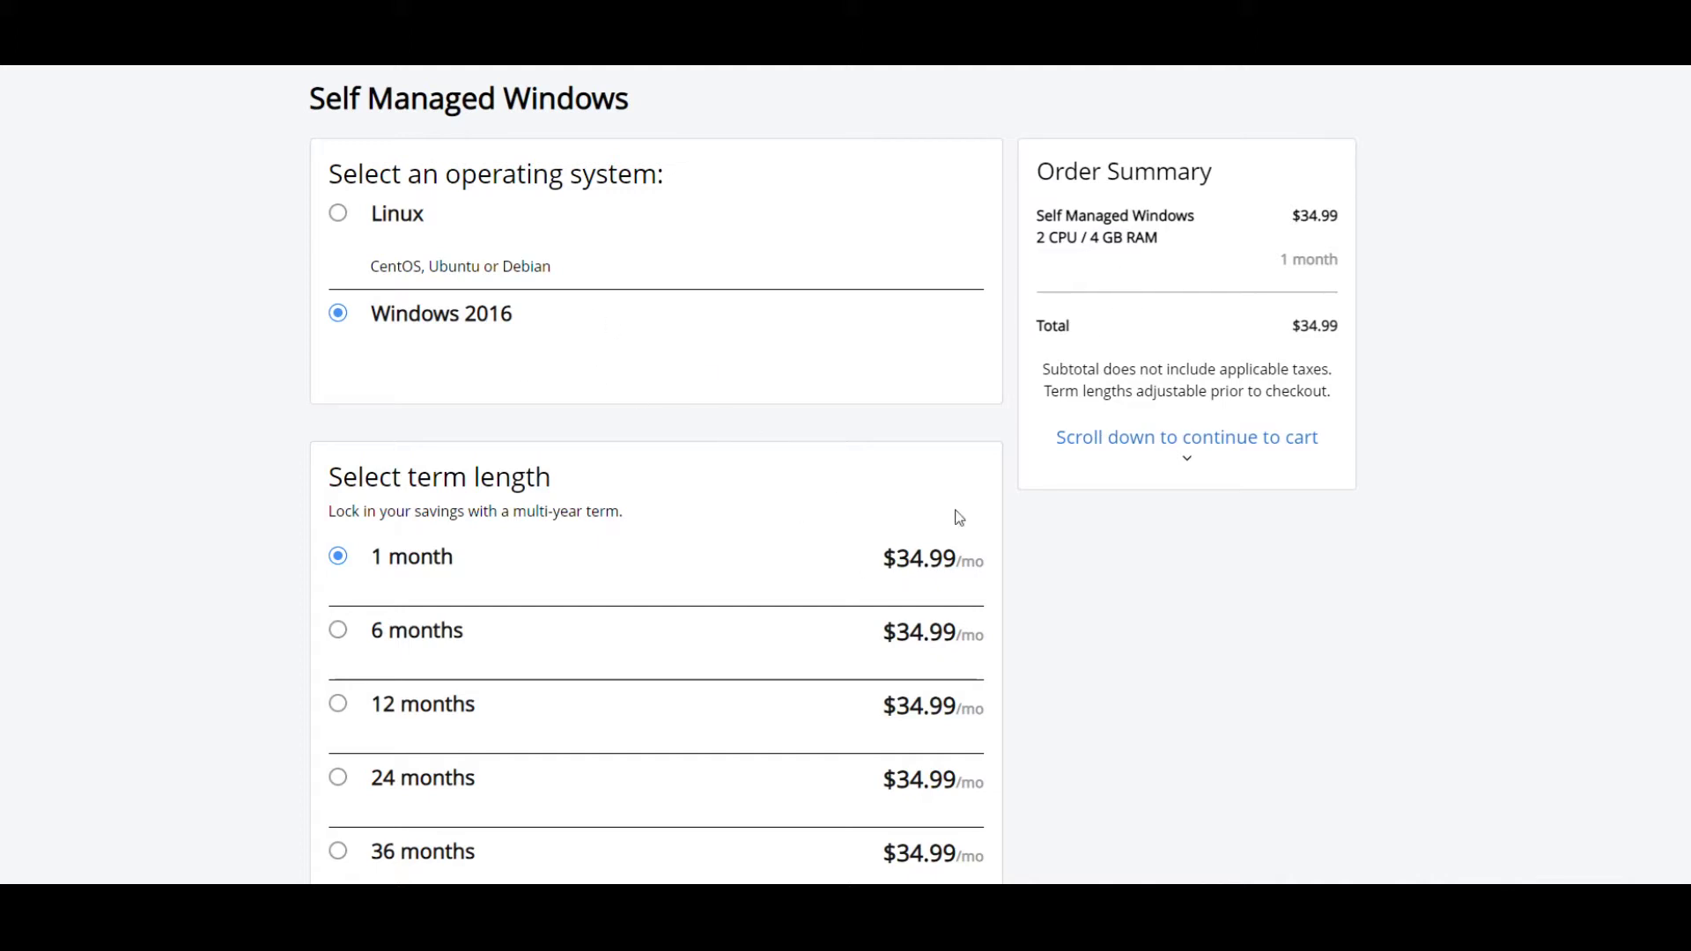
pyautogui.click(1168, 452)
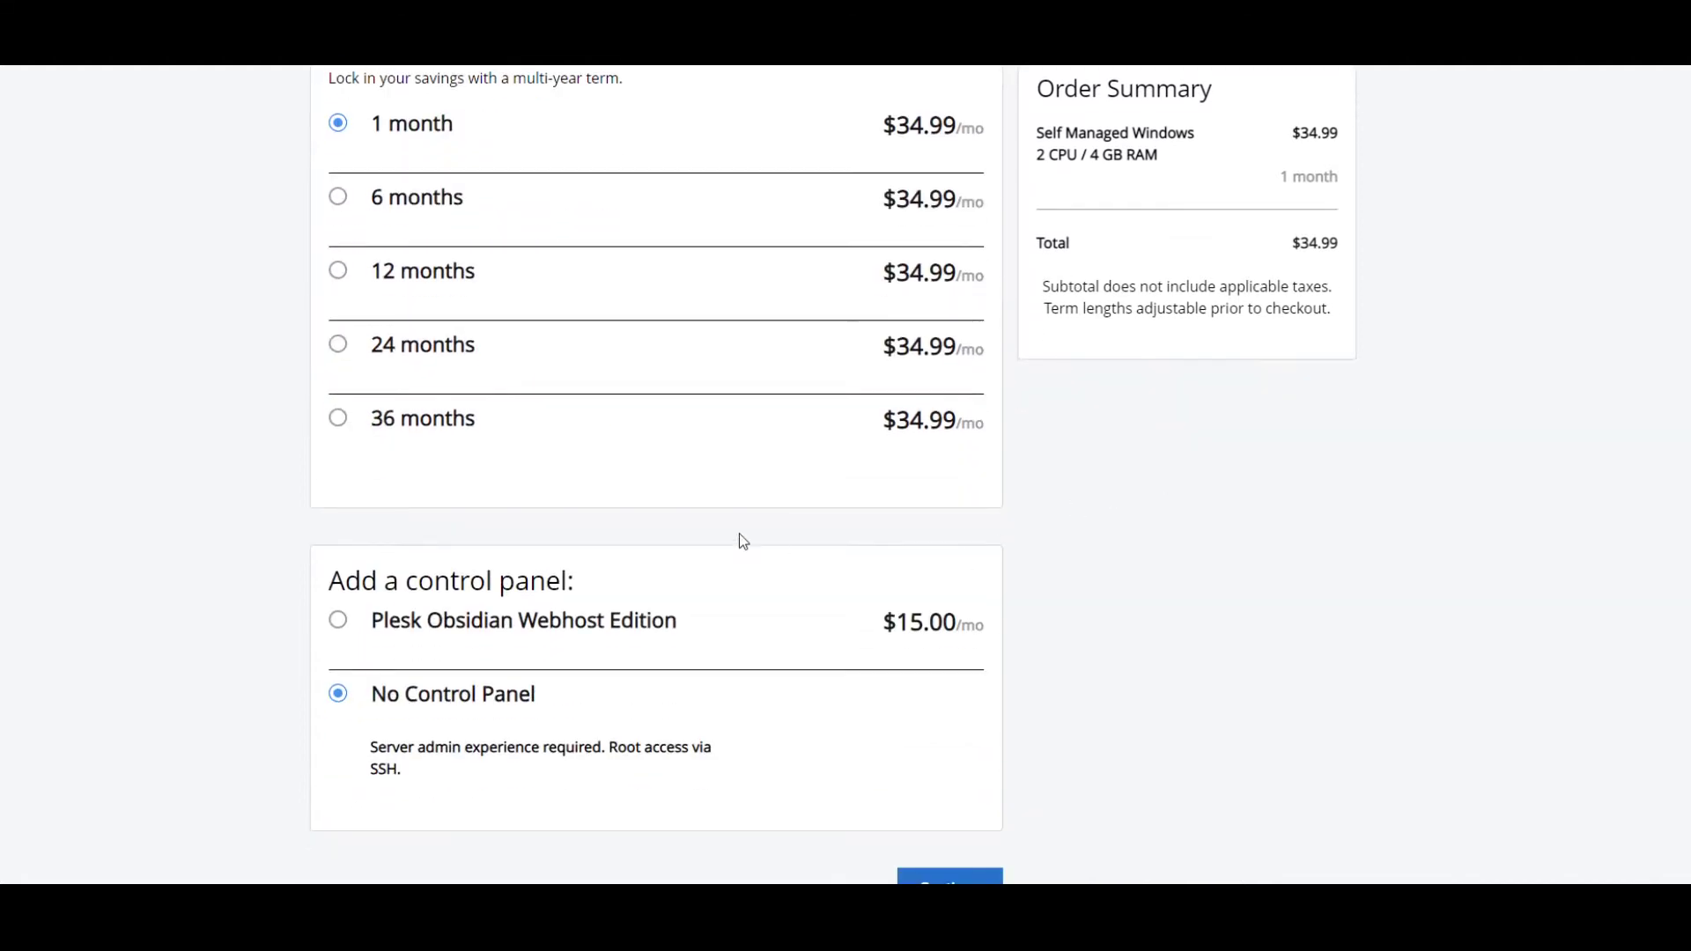
pyautogui.scroll(-1, 742, 540)
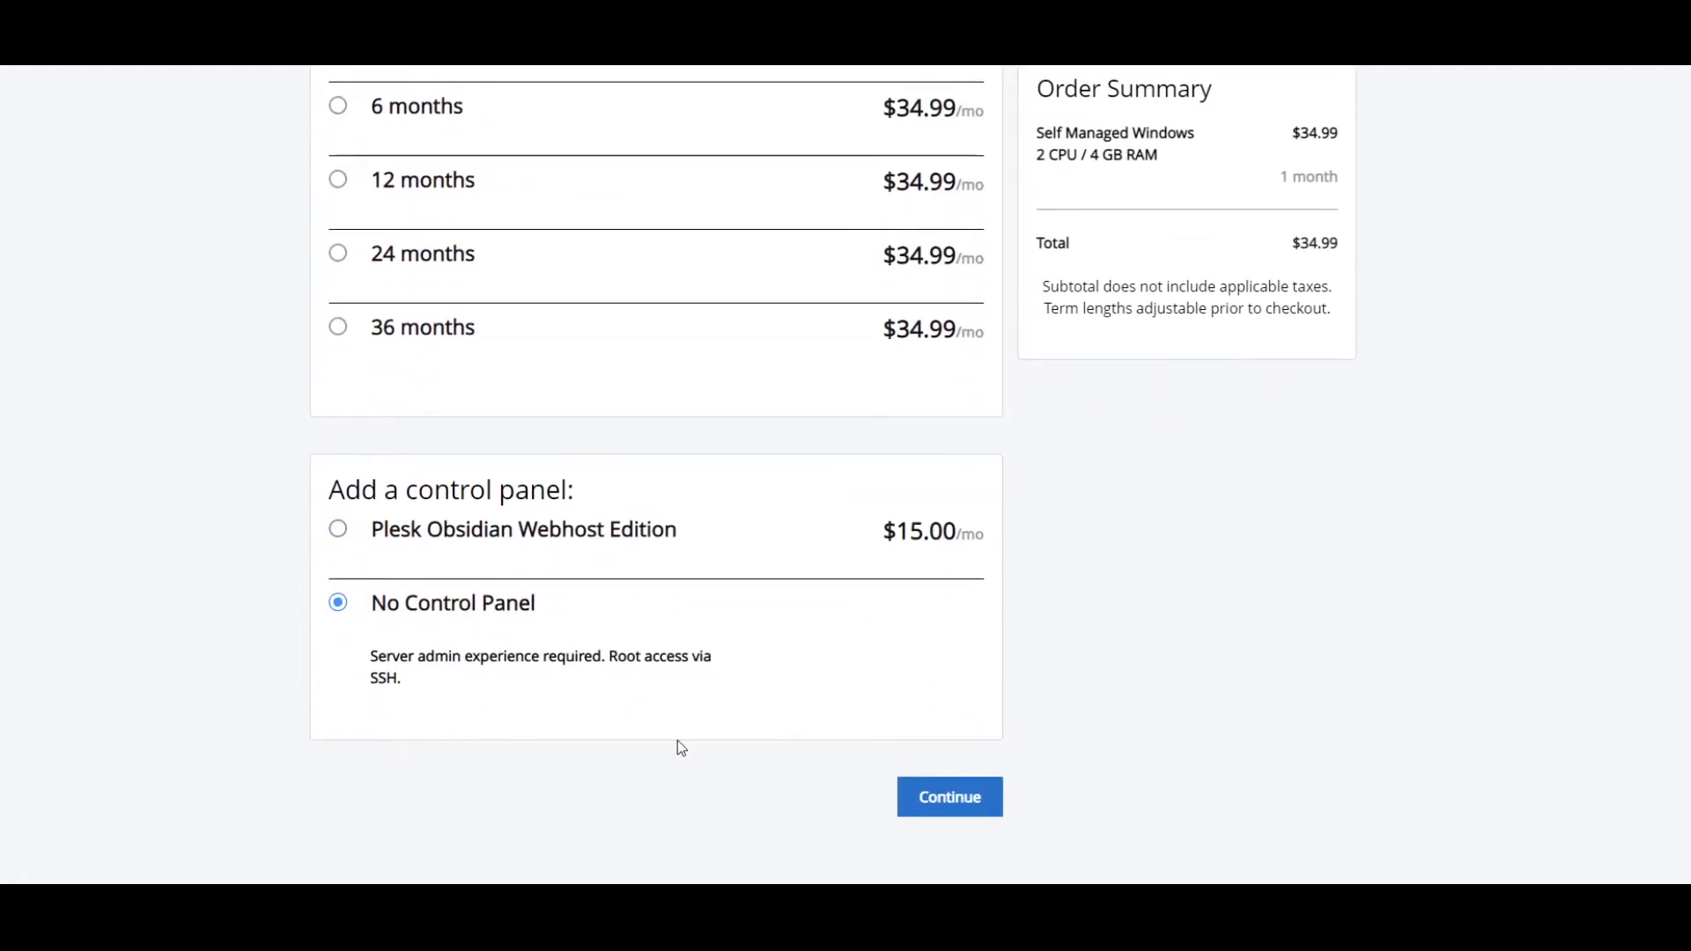
pyautogui.click(945, 797)
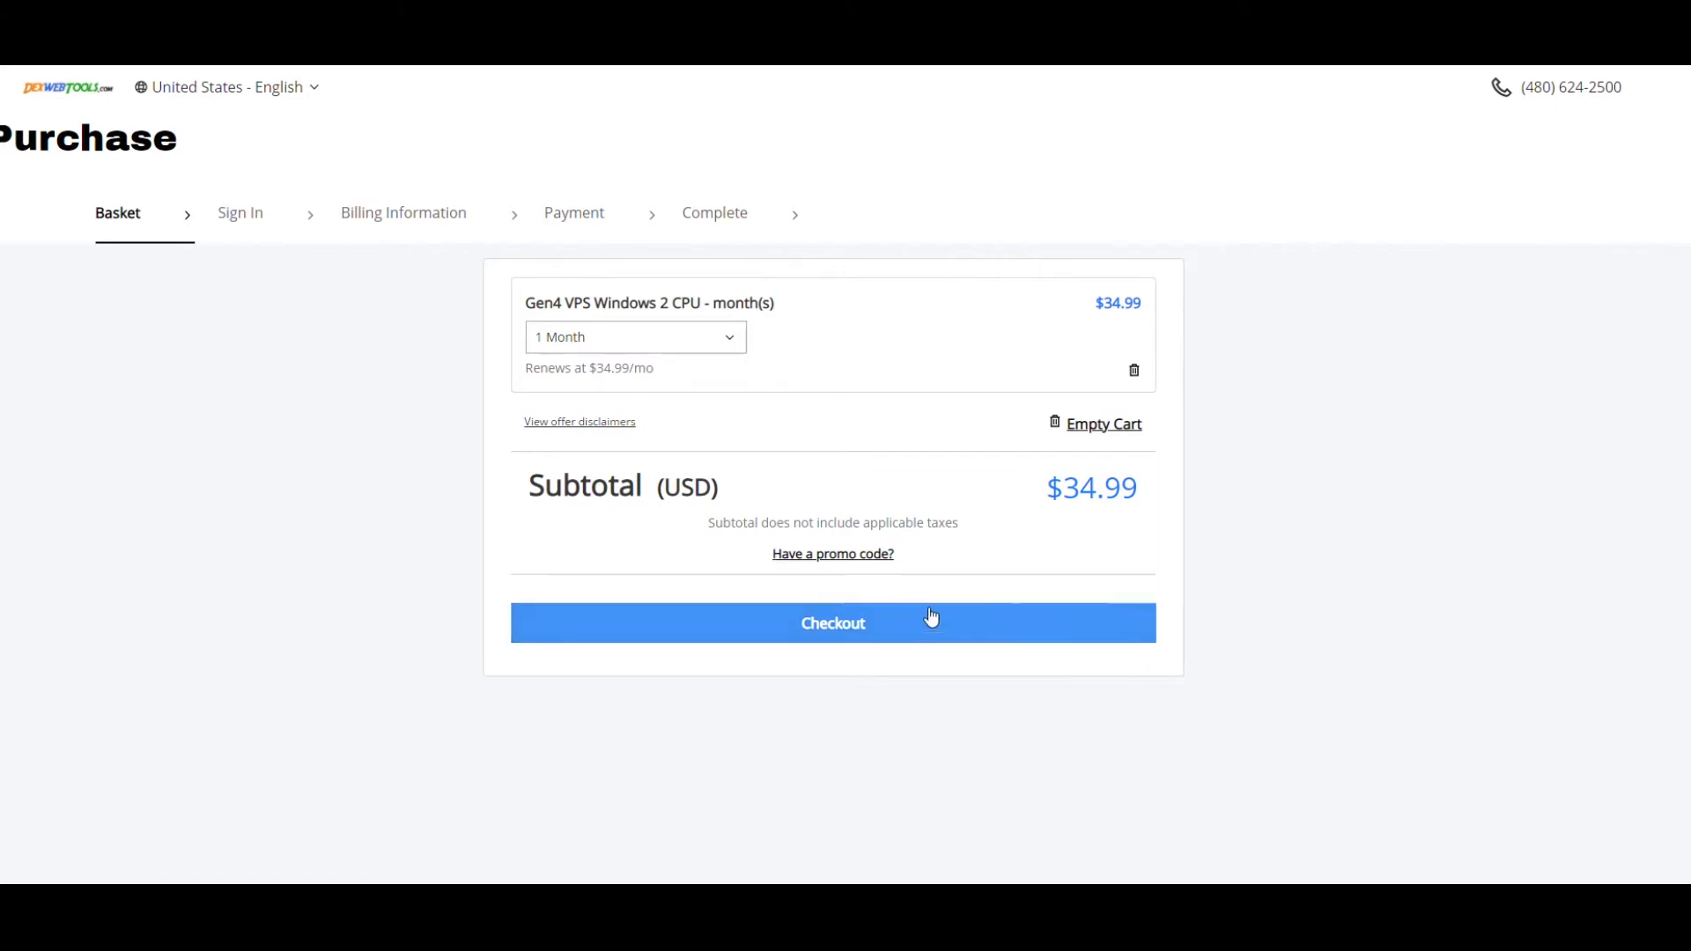
# Step: Check out the $34.99 Gen4 VPS Windows basket and go to My Products from the account menu
pyautogui.click(815, 630)
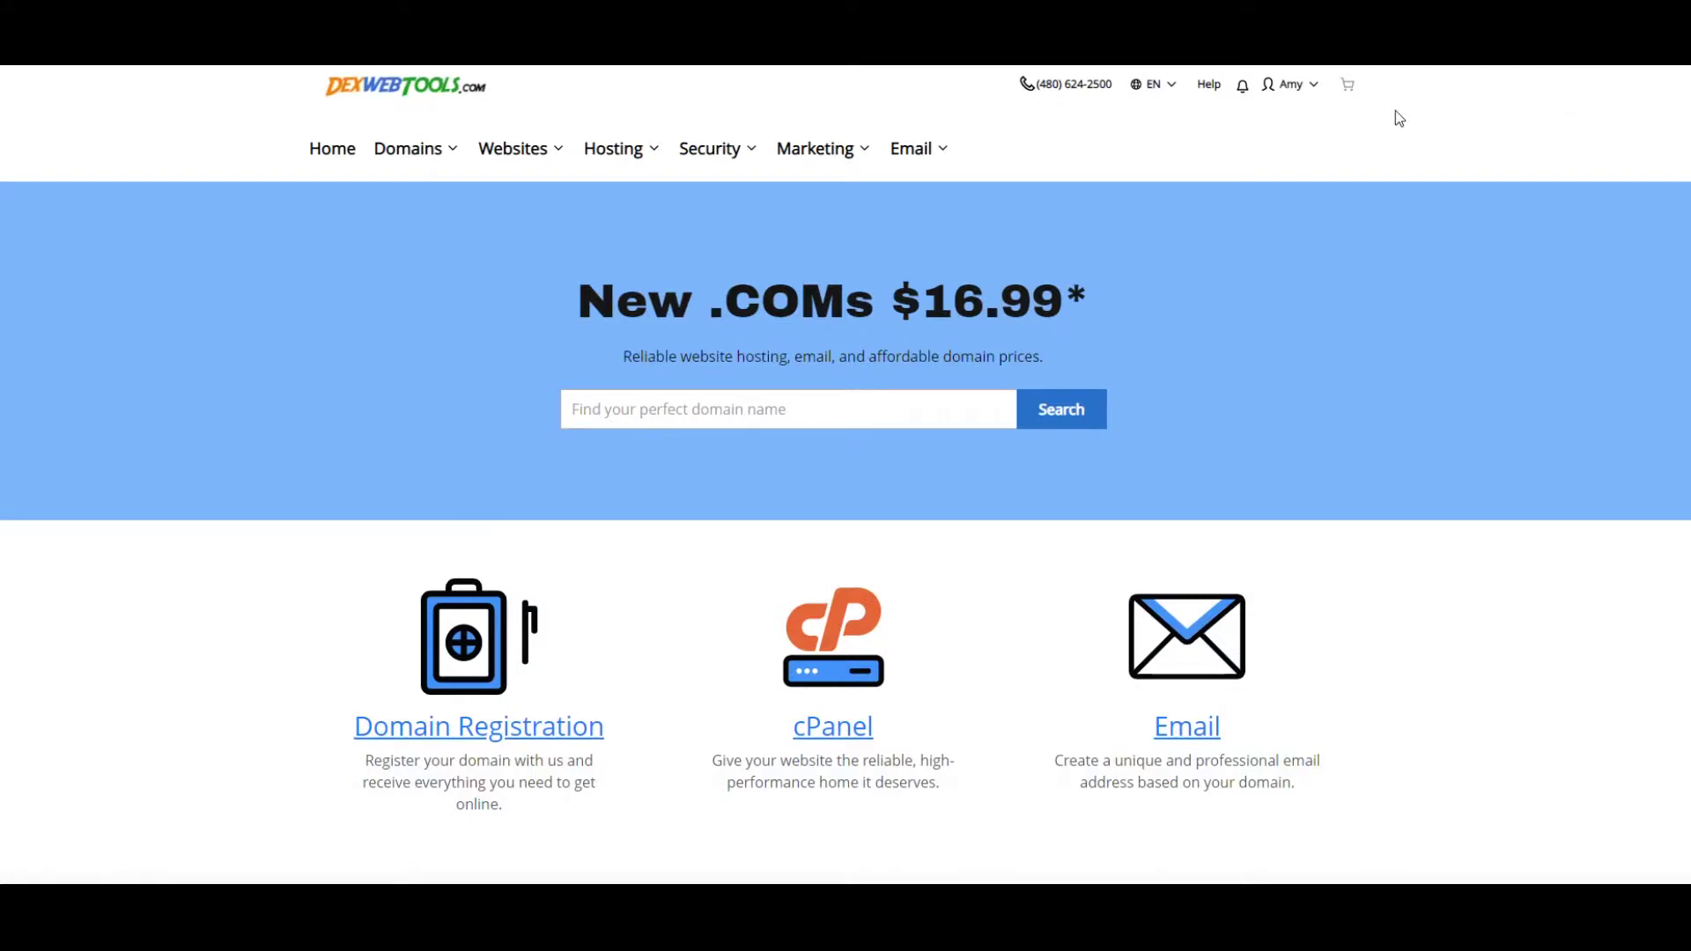
pyautogui.click(1296, 85)
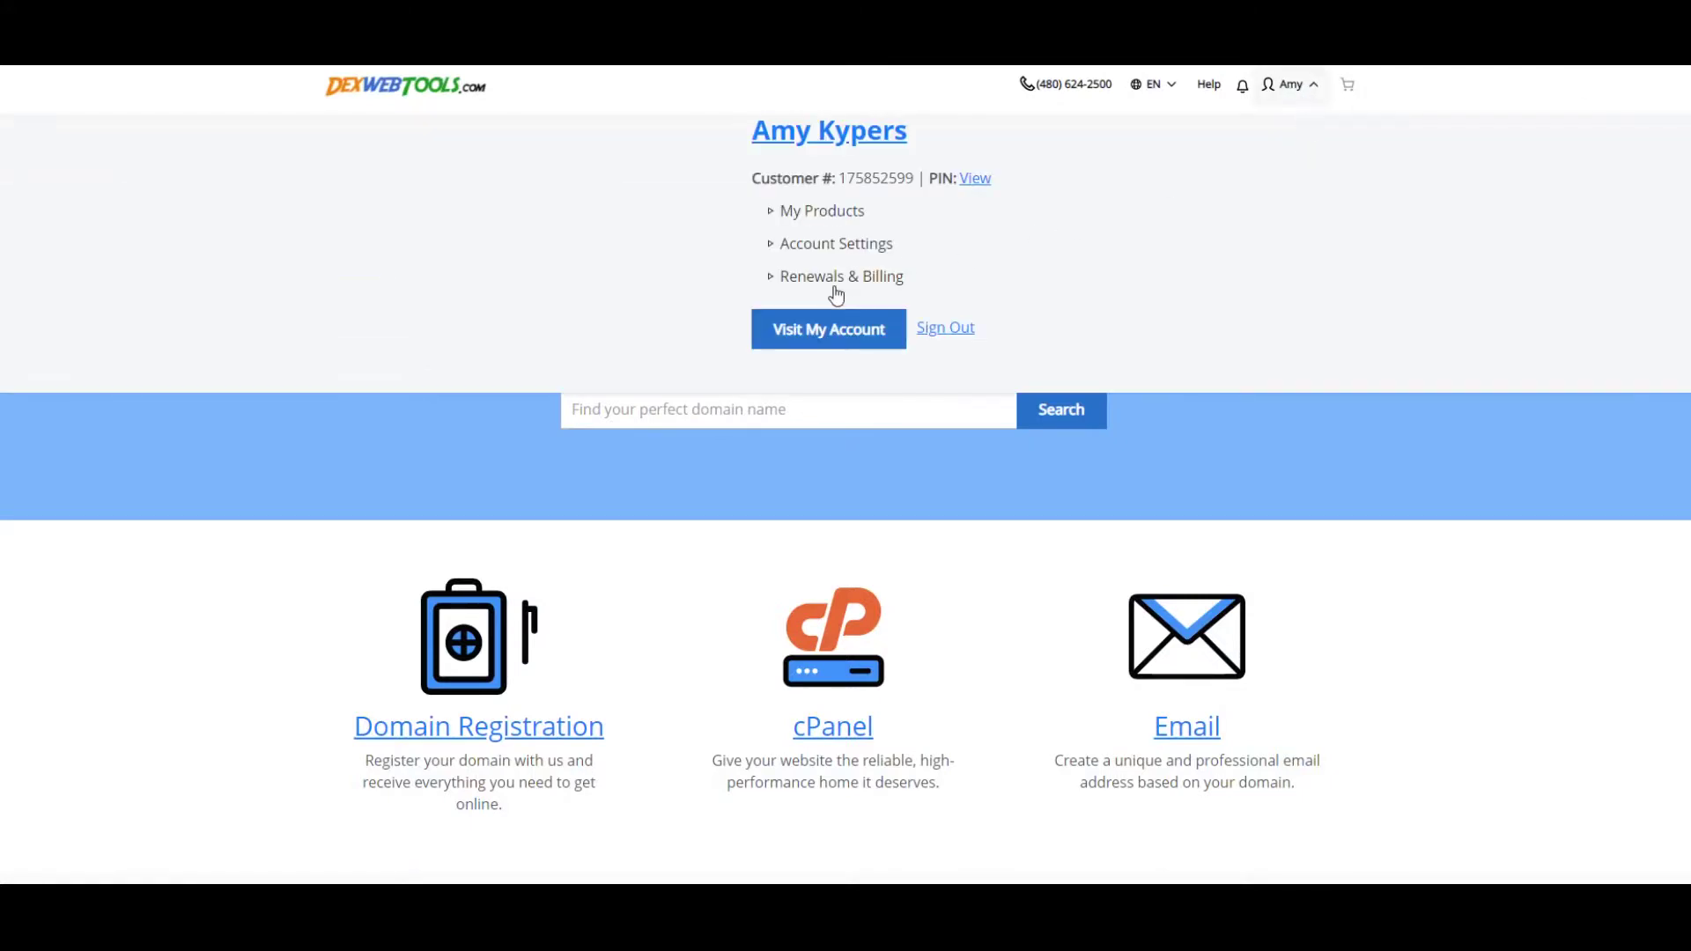
pyautogui.click(801, 216)
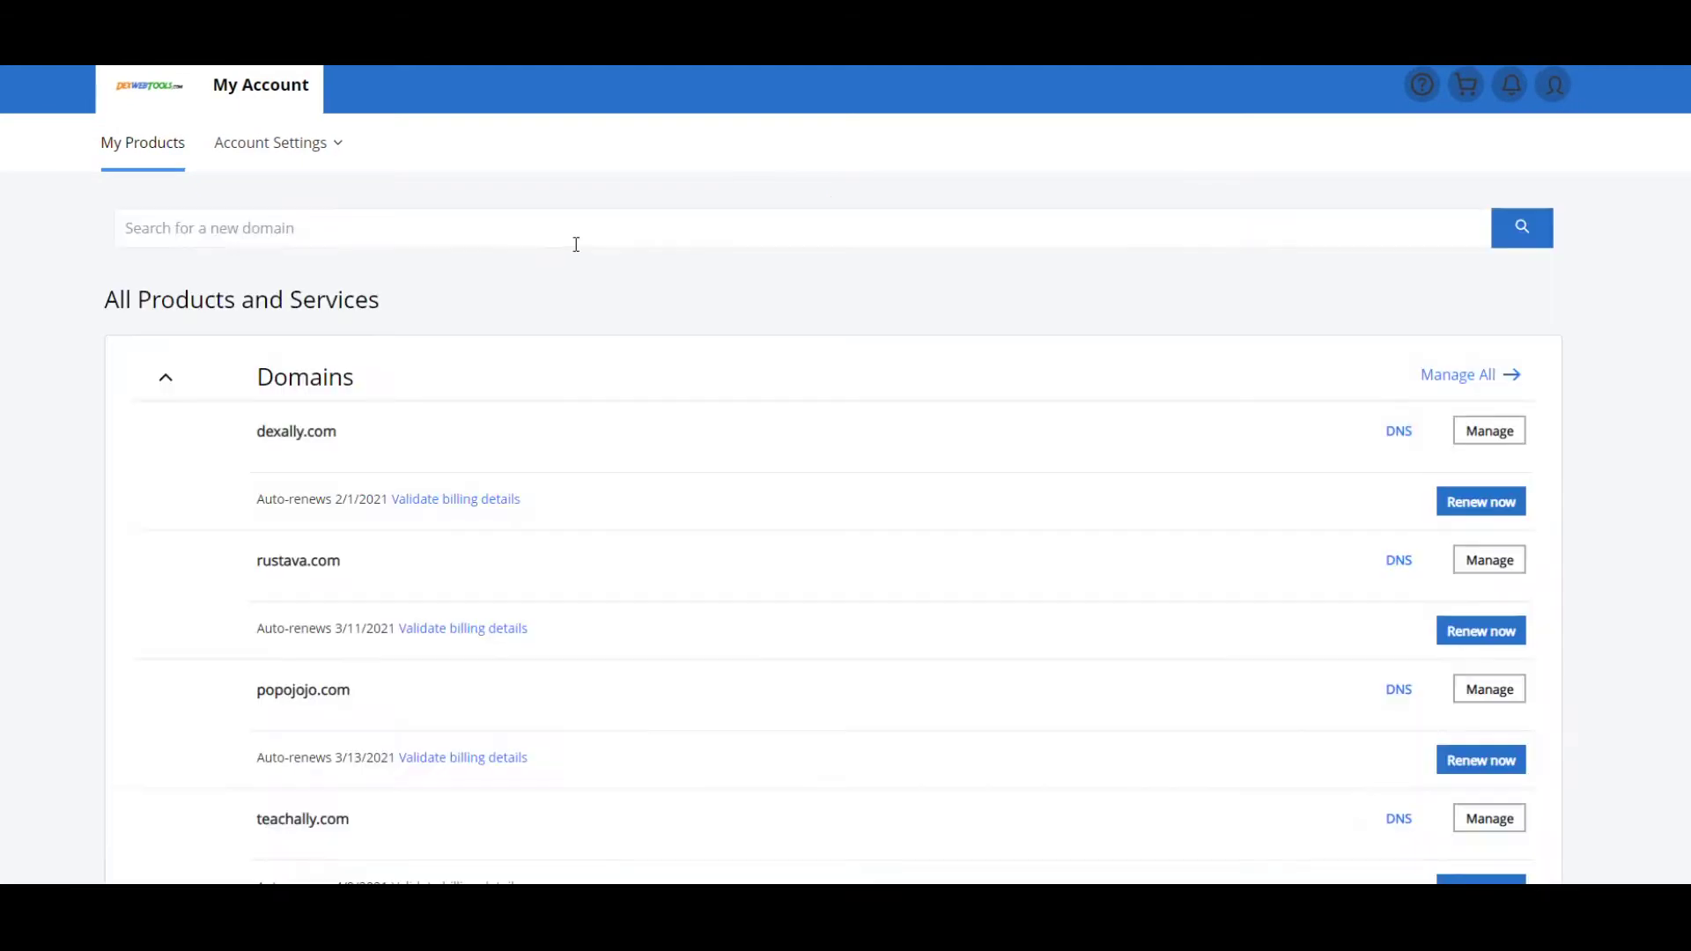
# Step: Scroll down to the Servers section, expand it and dismiss the system error message
pyautogui.scroll(-6, 335, 359)
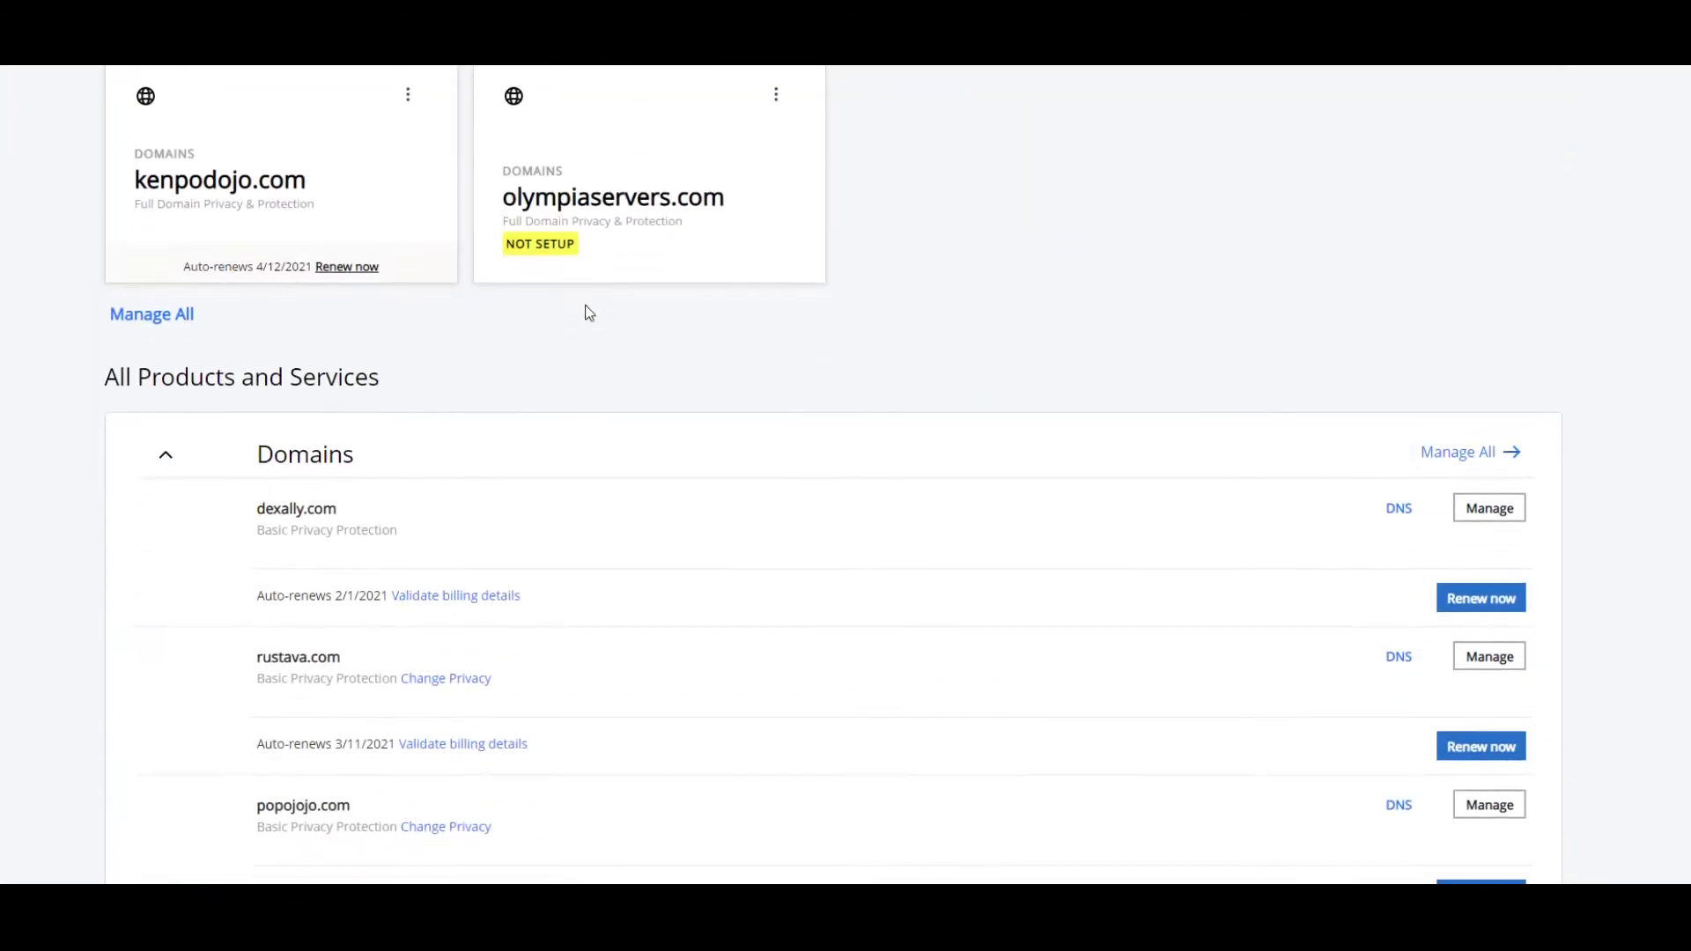
pyautogui.scroll(-15, 588, 312)
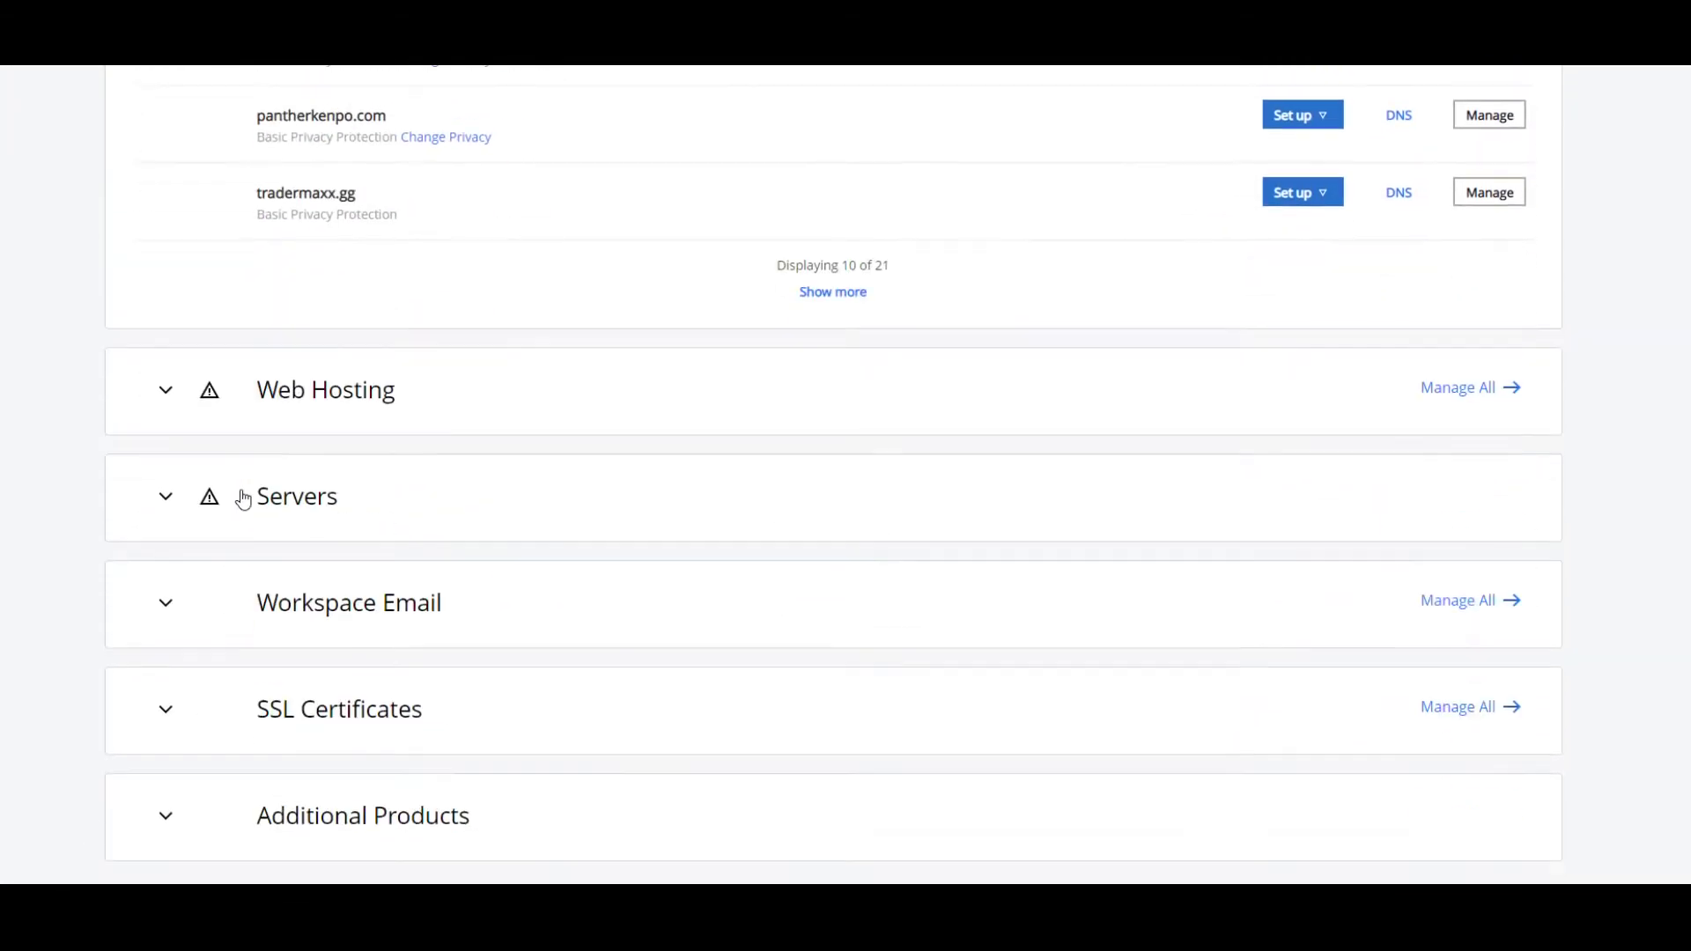
pyautogui.scroll(-1, 243, 500)
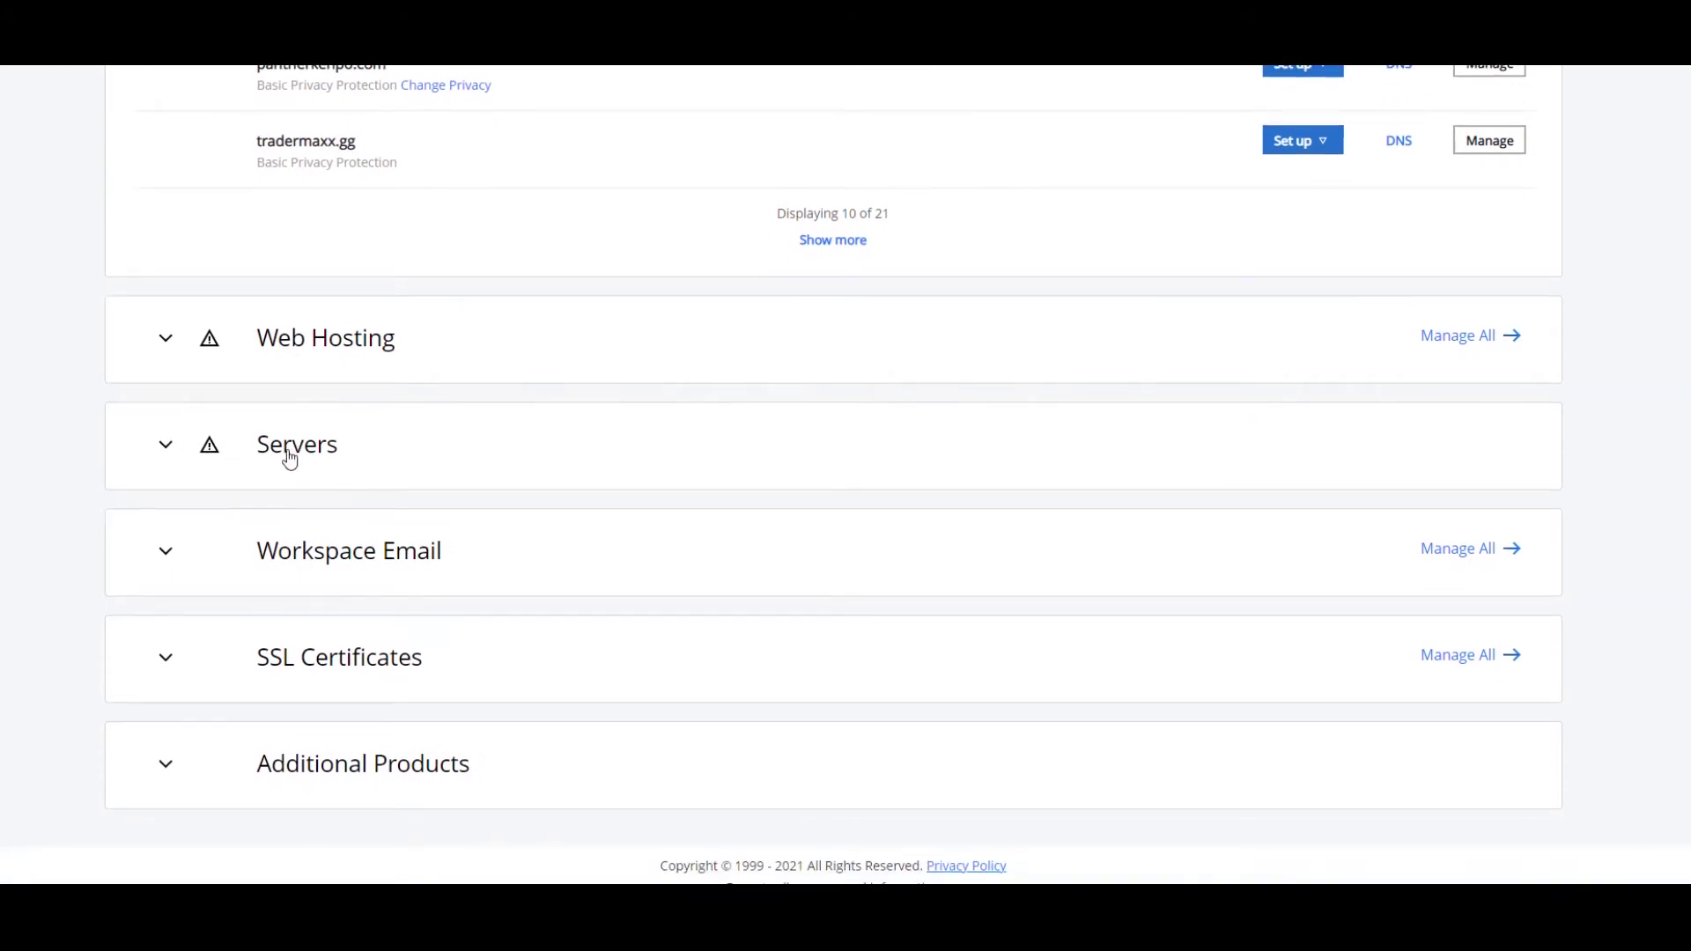
pyautogui.click(279, 460)
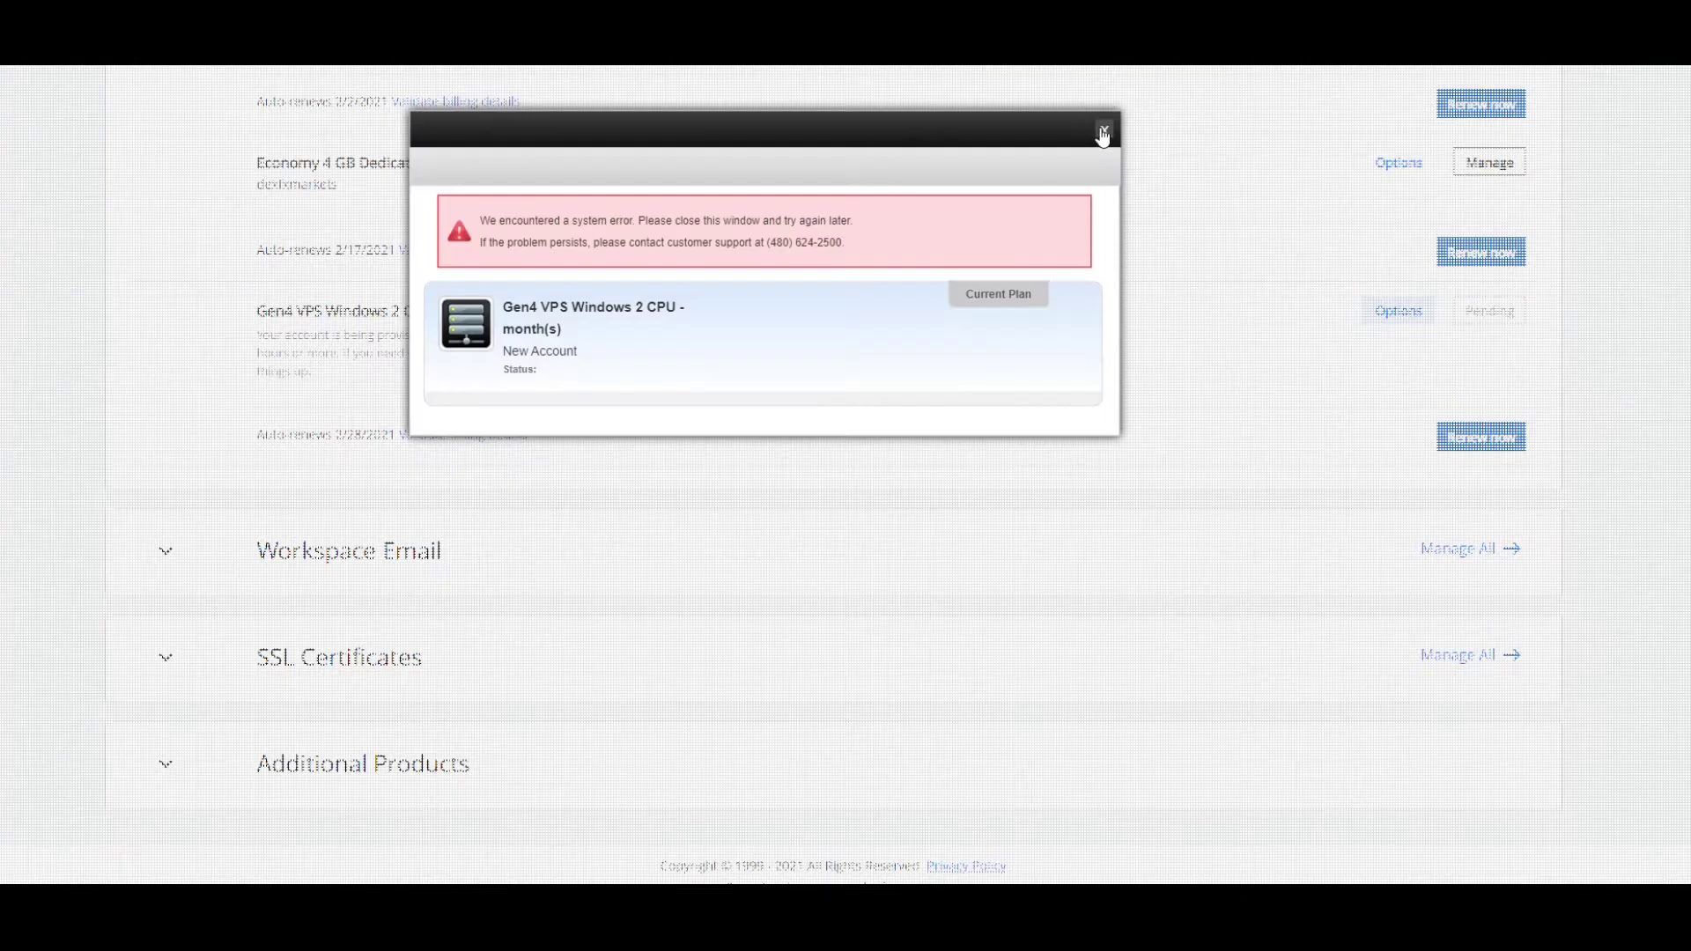
pyautogui.click(1102, 132)
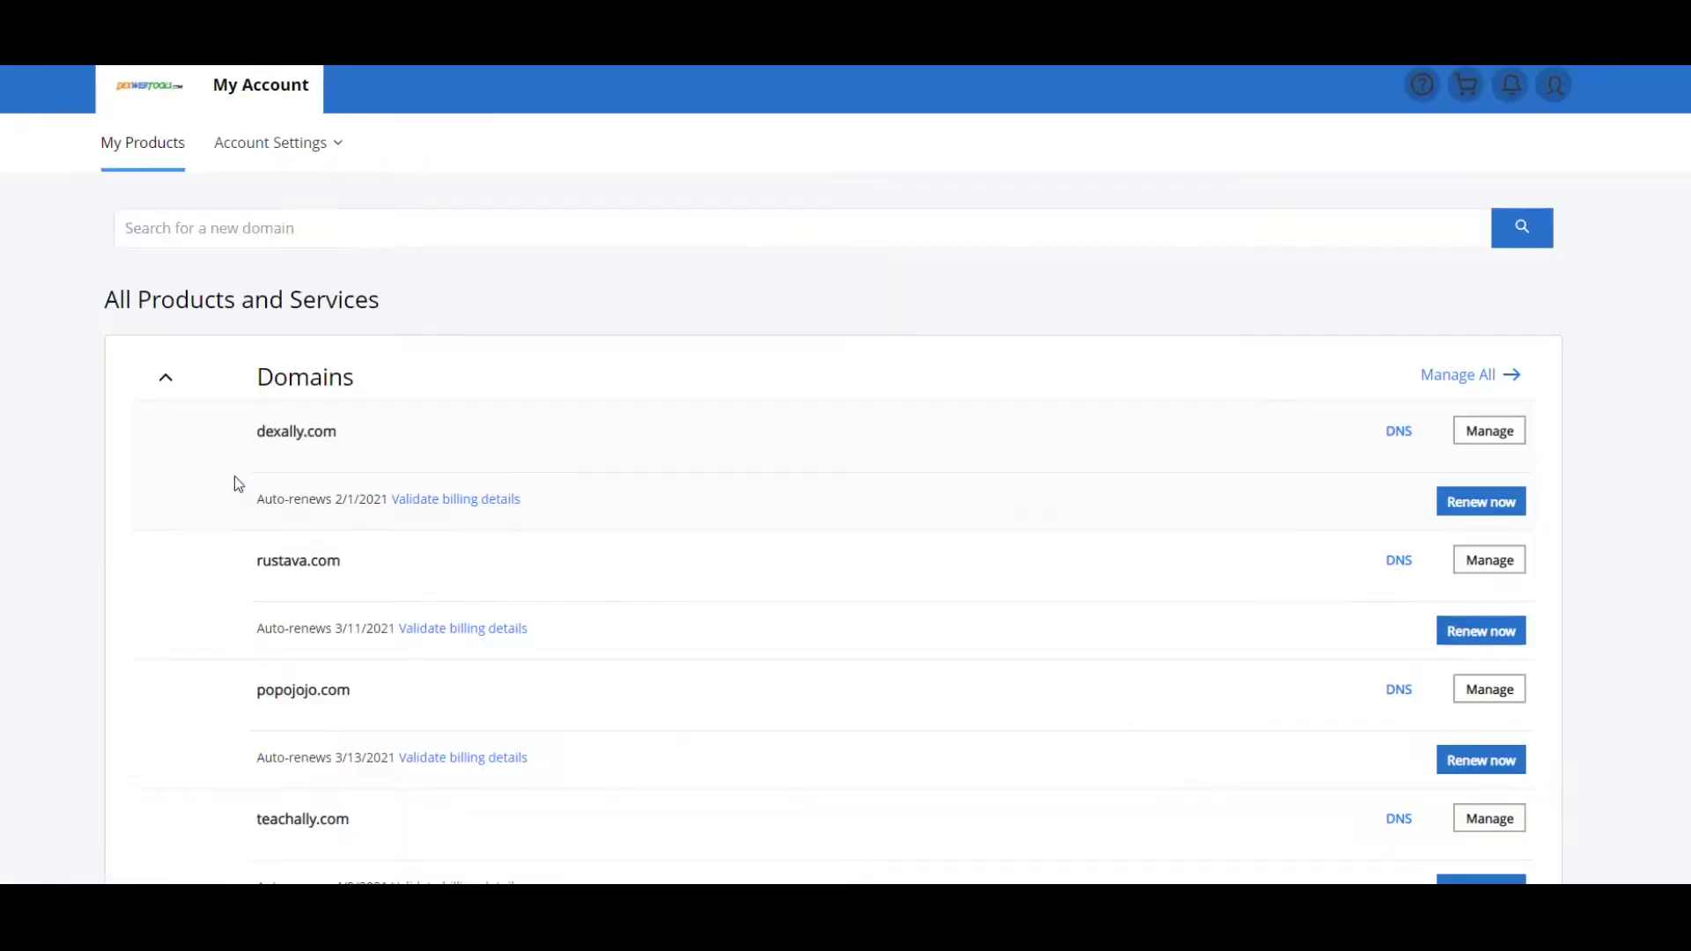
# Step: Expand the Servers section again and review the new Gen4 VPS Windows 2 CPU entry
pyautogui.scroll(-12, 234, 477)
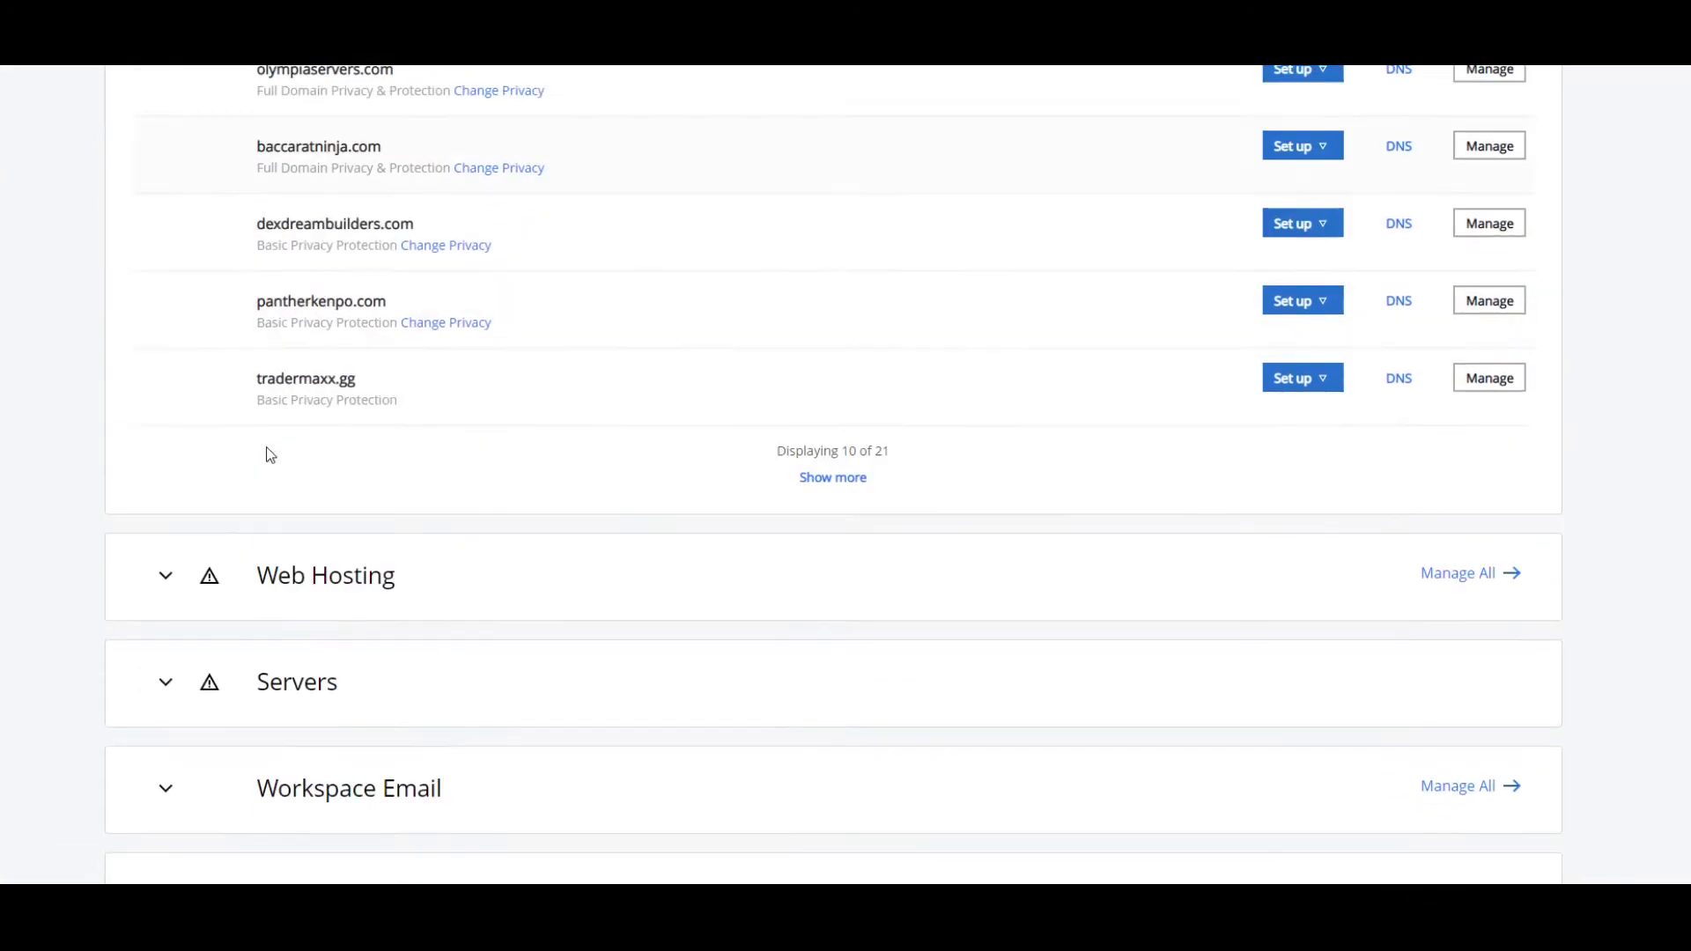
pyautogui.scroll(-2, 273, 457)
pyautogui.click(295, 497)
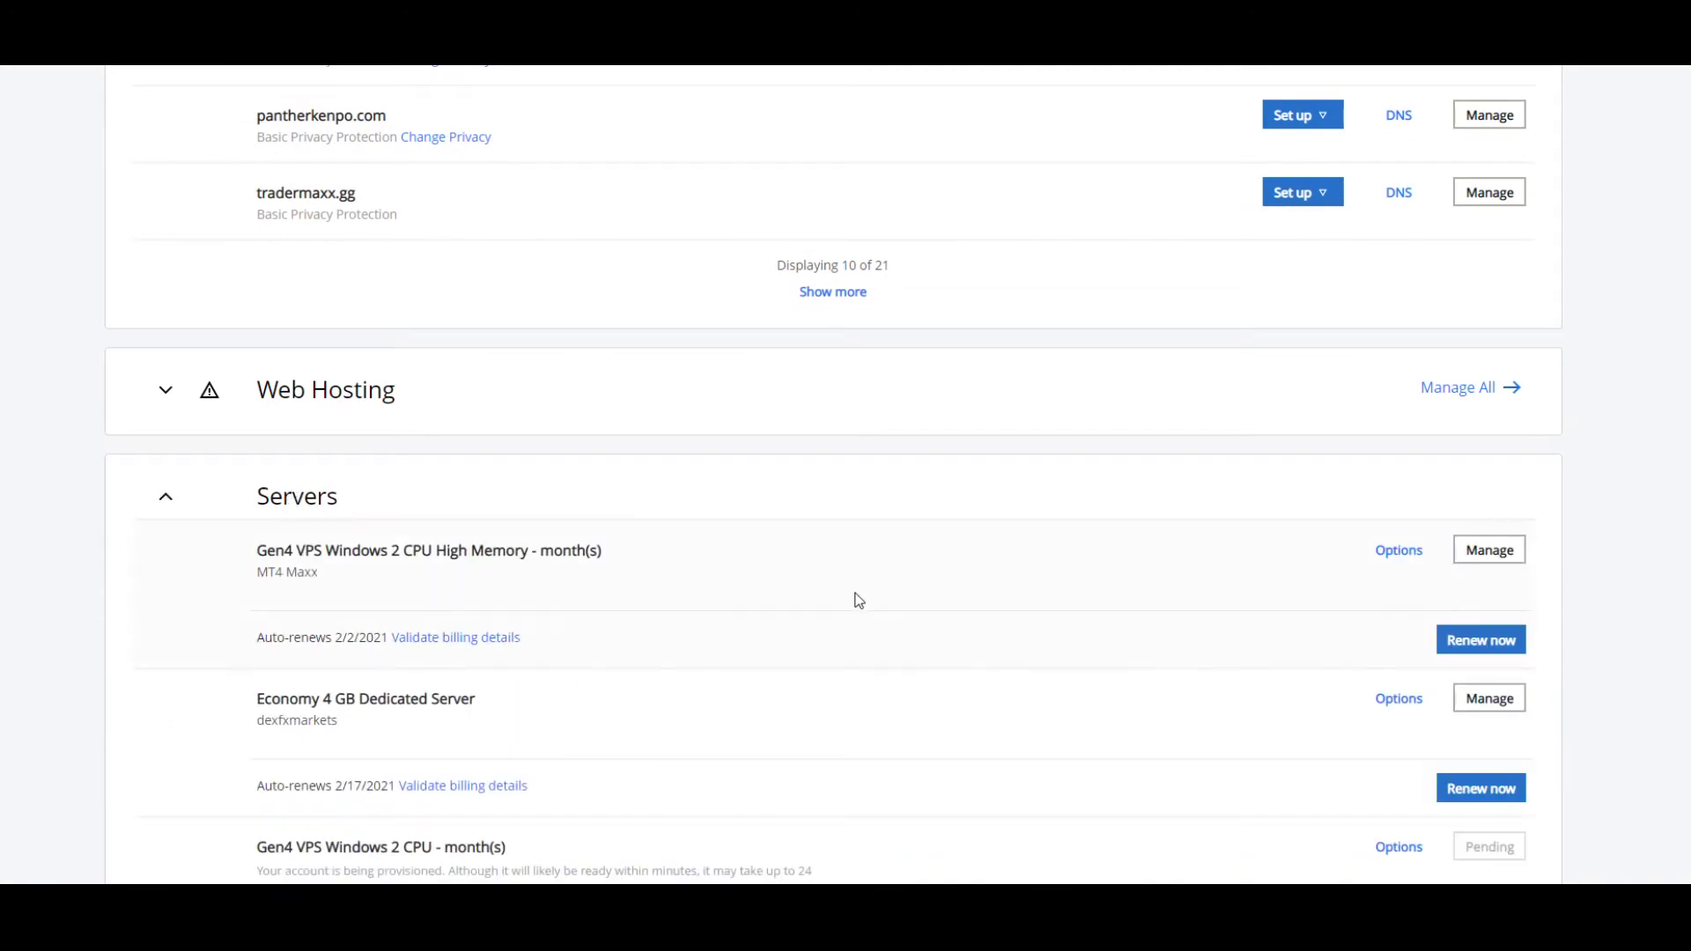
pyautogui.scroll(-3, 447, 600)
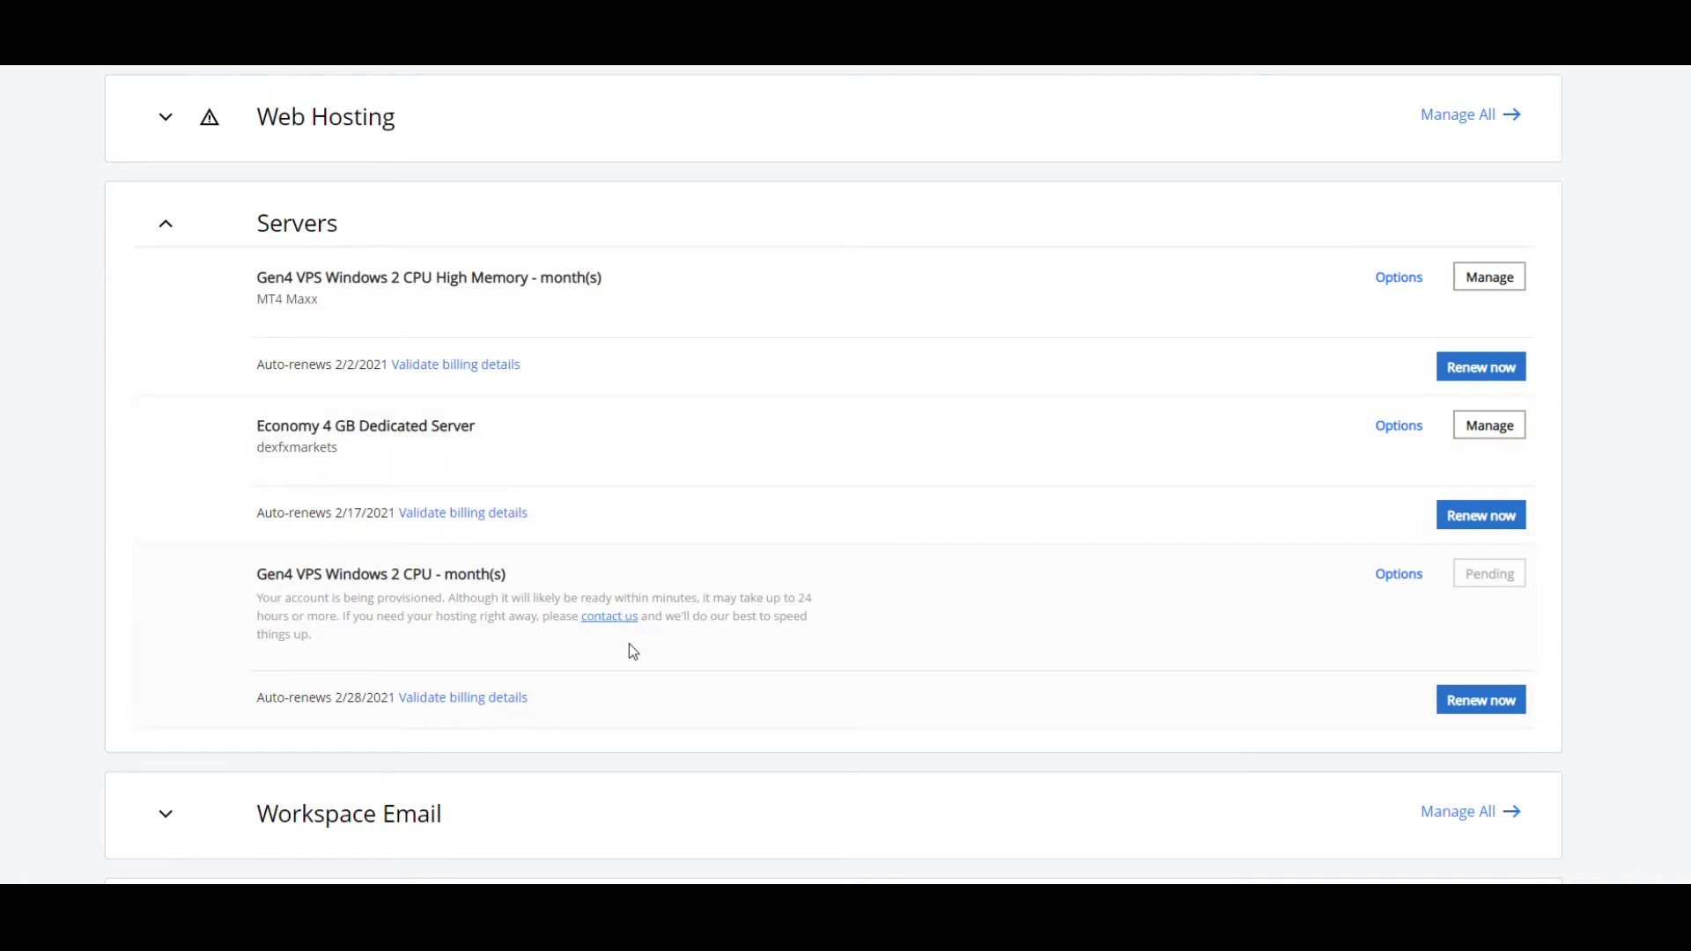
pyautogui.scroll(15, 633, 651)
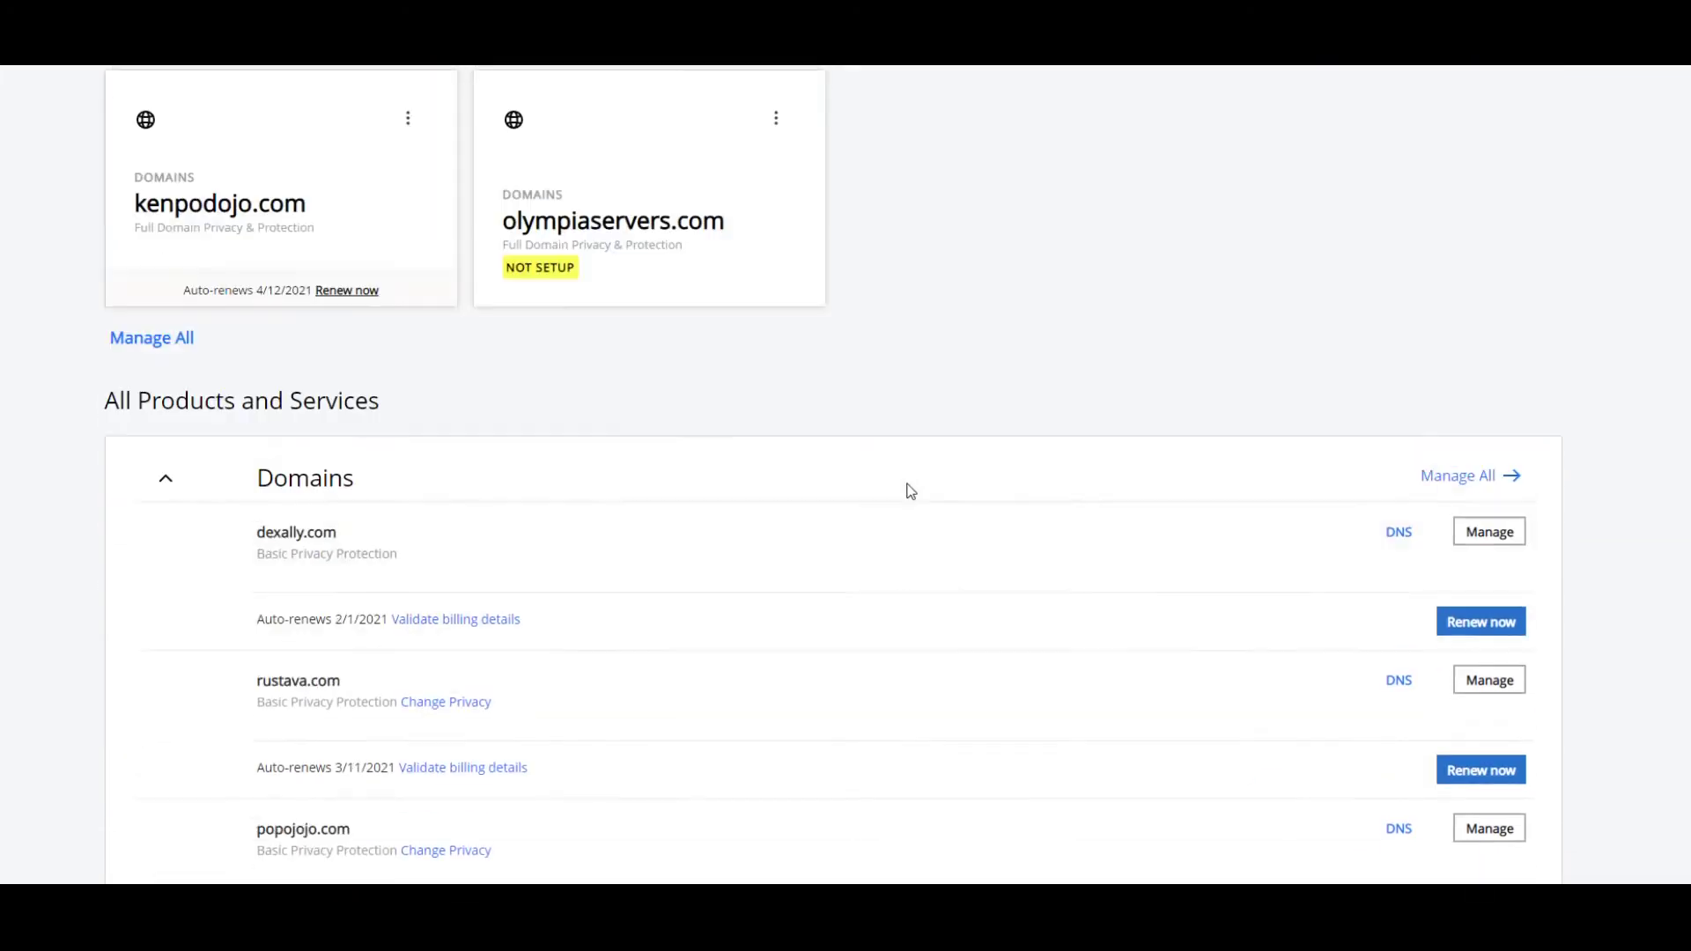
pyautogui.scroll(5, 910, 490)
pyautogui.scroll(-18, 898, 483)
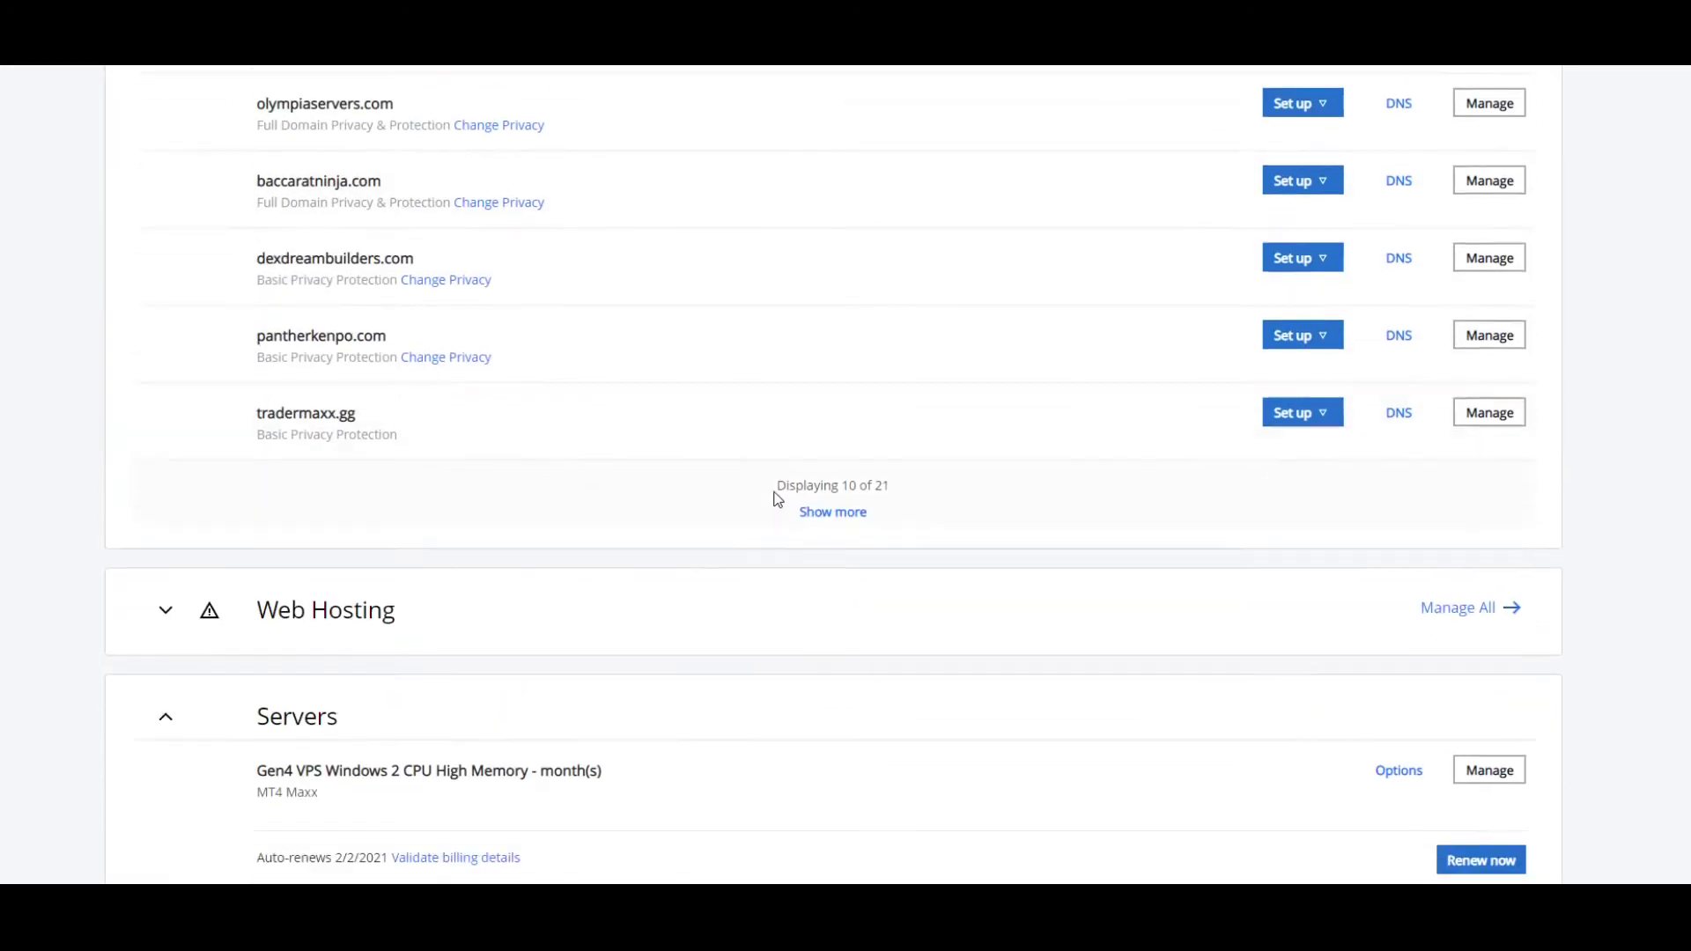
pyautogui.scroll(-5, 595, 505)
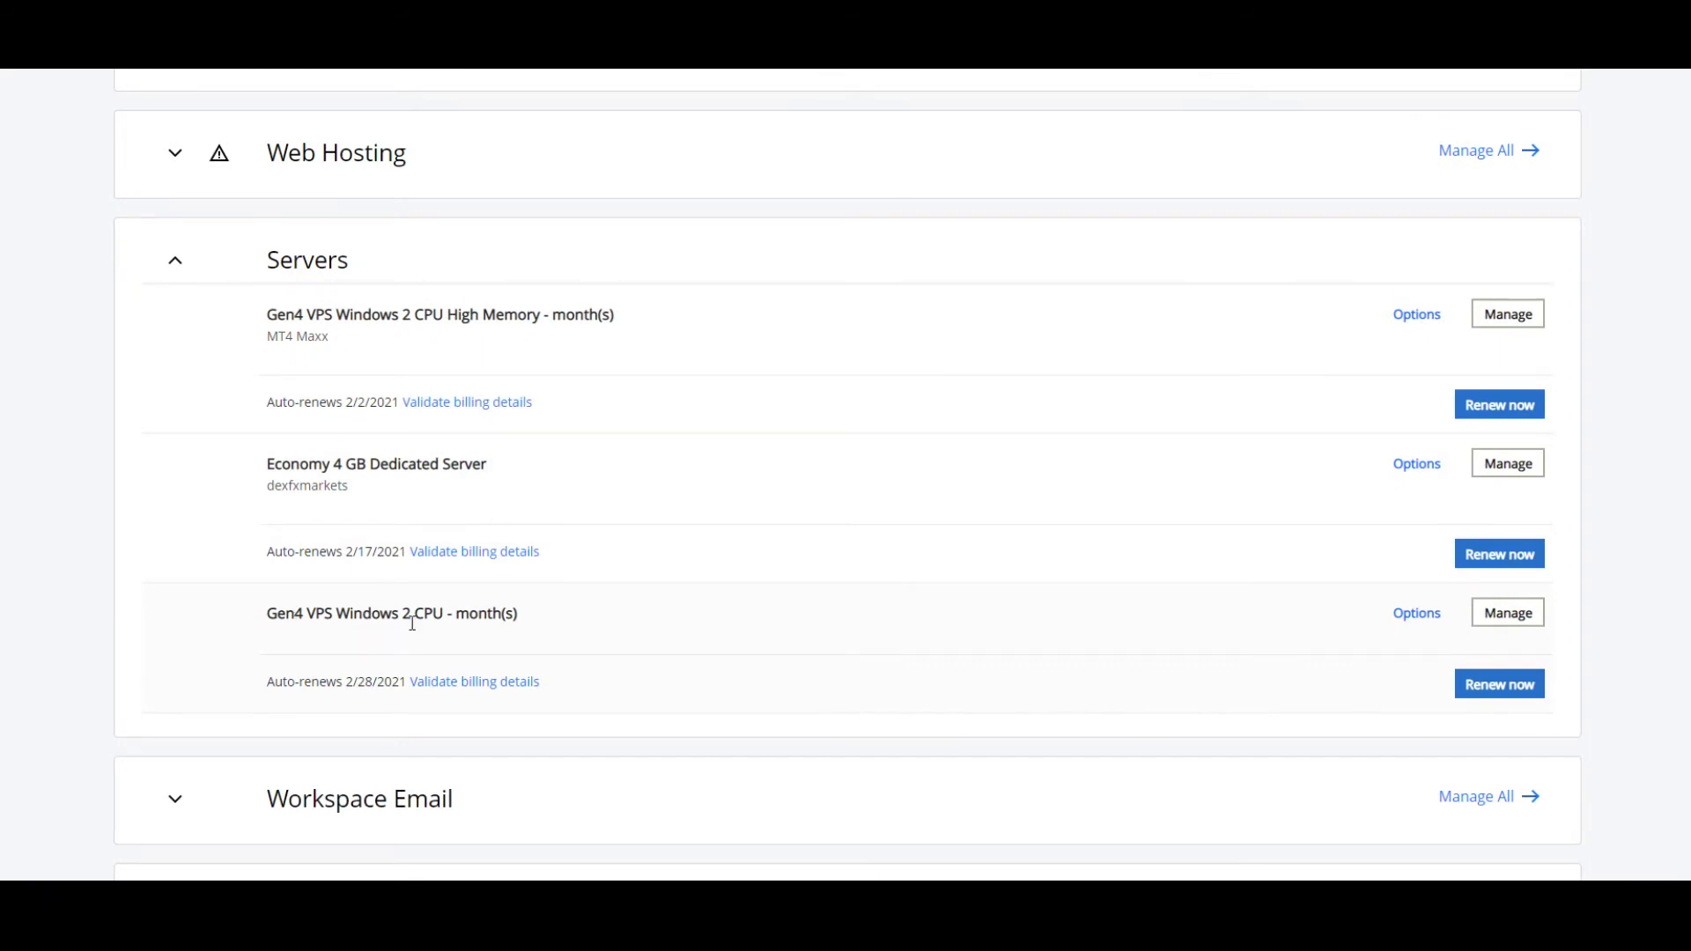
# Step: Manage the Gen4 VPS Windows 2 CPU server to start its setup
pyautogui.click(1504, 618)
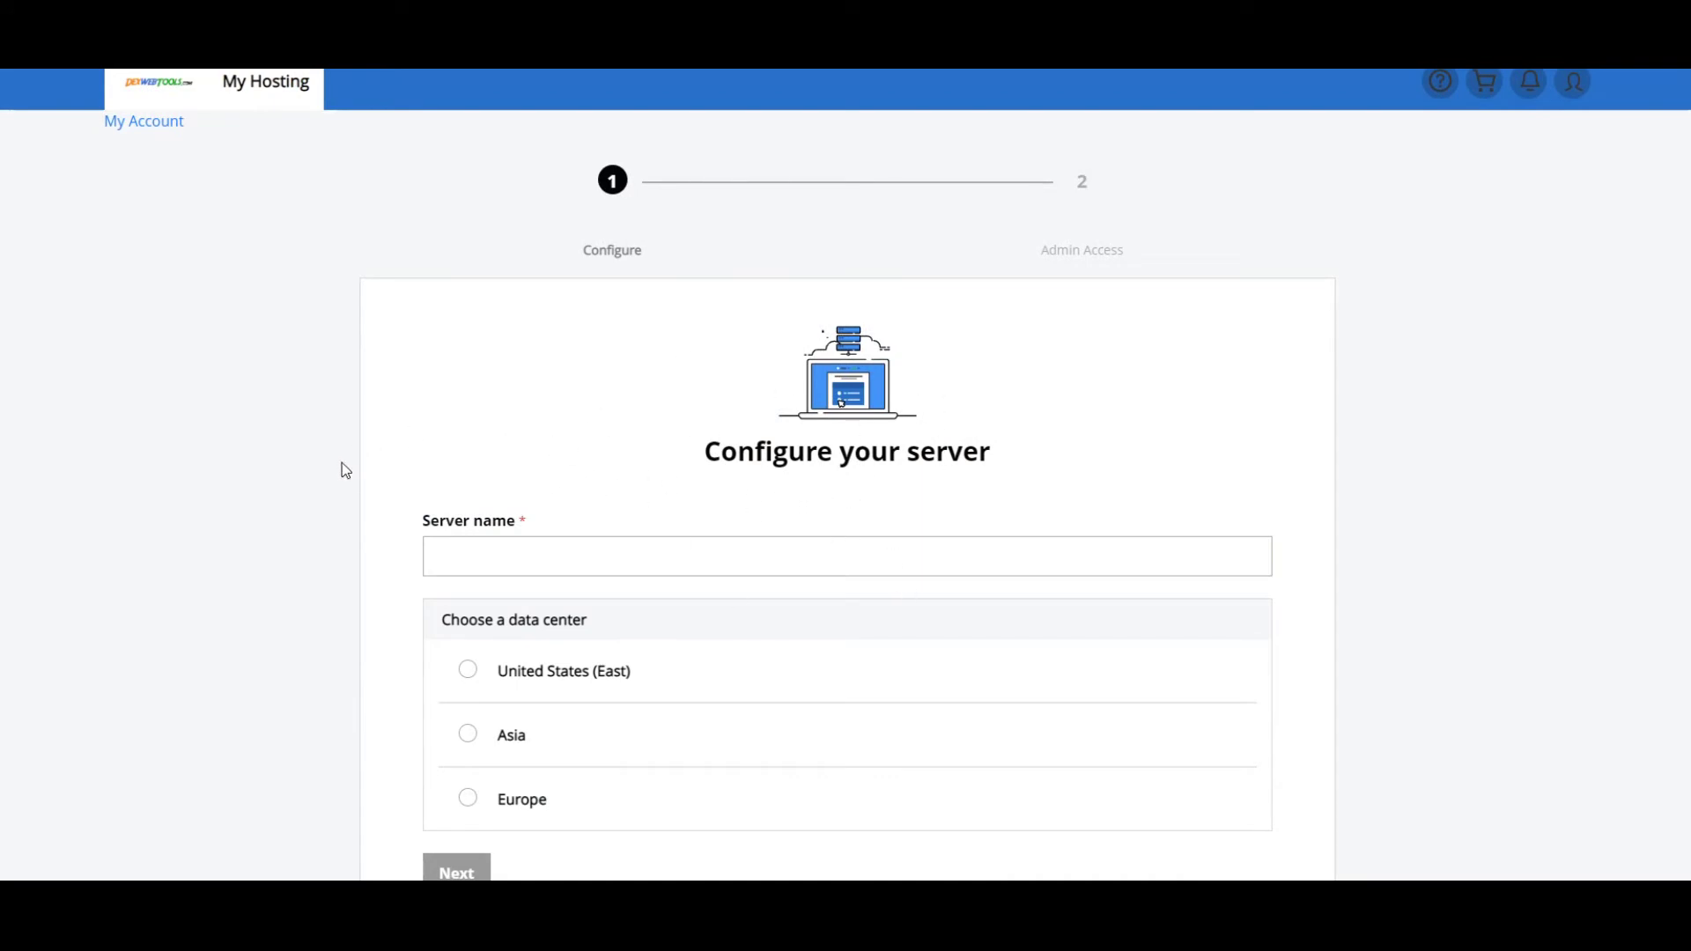
# Step: Name the server 'Xedan Live', choose United States (East) on Windows 2016, and proceed
pyautogui.scroll(-1, 370, 479)
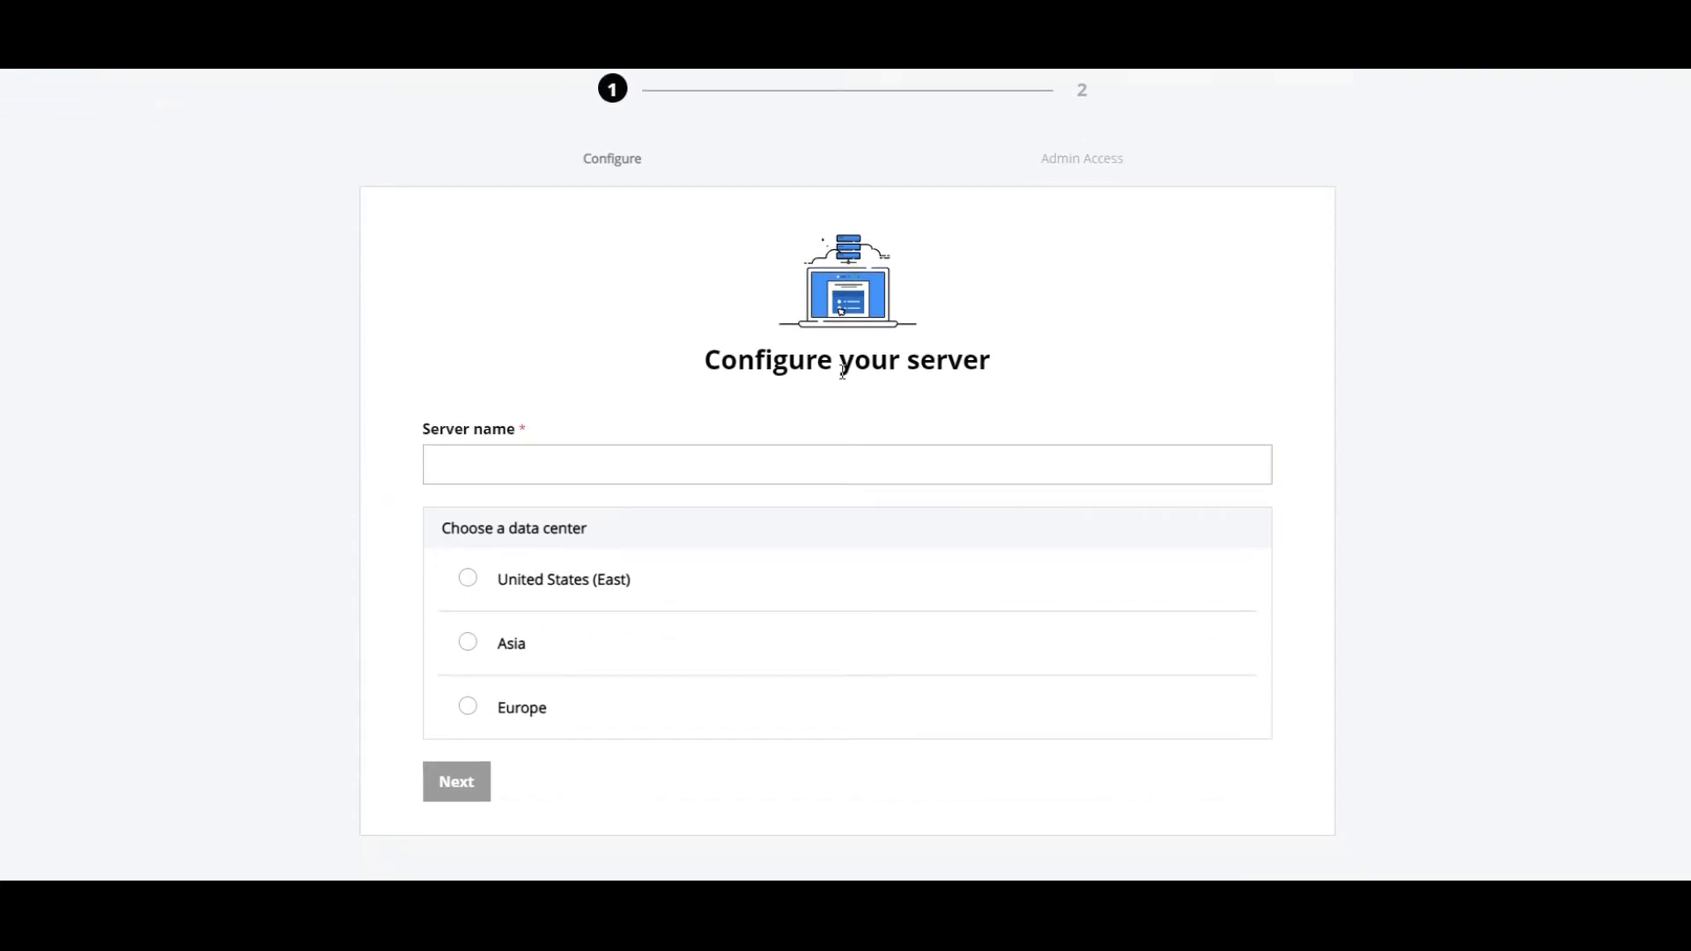
pyautogui.click(592, 471)
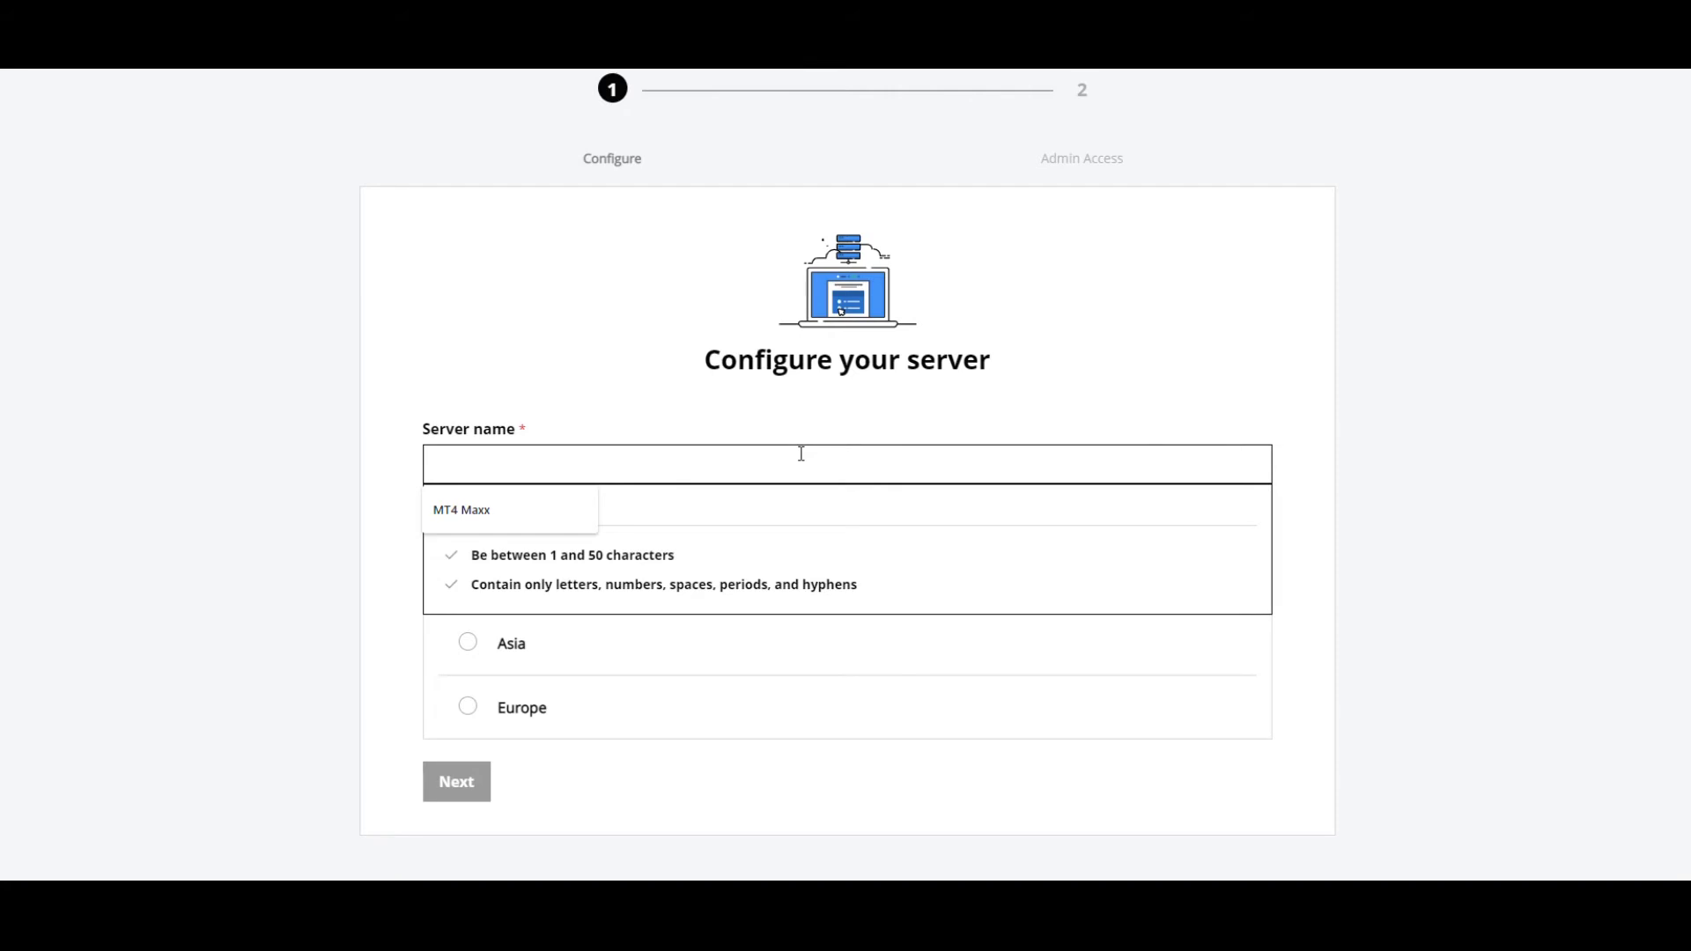
pyautogui.write('Dex')
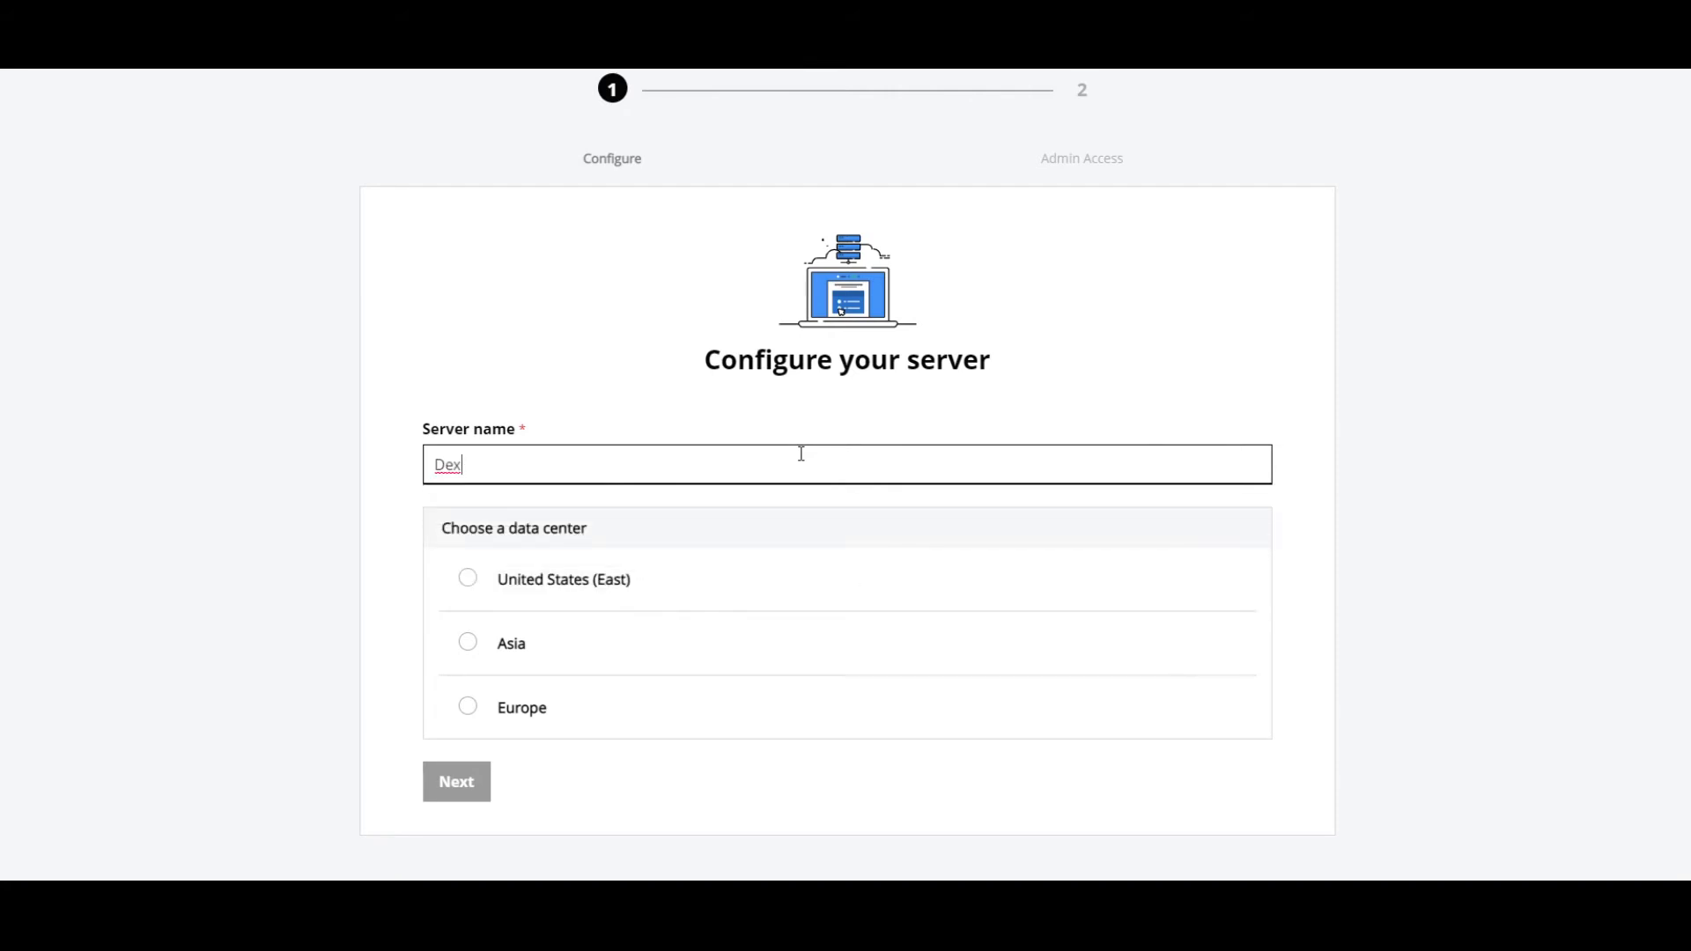
pyautogui.press('BackSpace')
pyautogui.press('BackSpace')
pyautogui.press('BackSpace')
pyautogui.write('Xedan ')
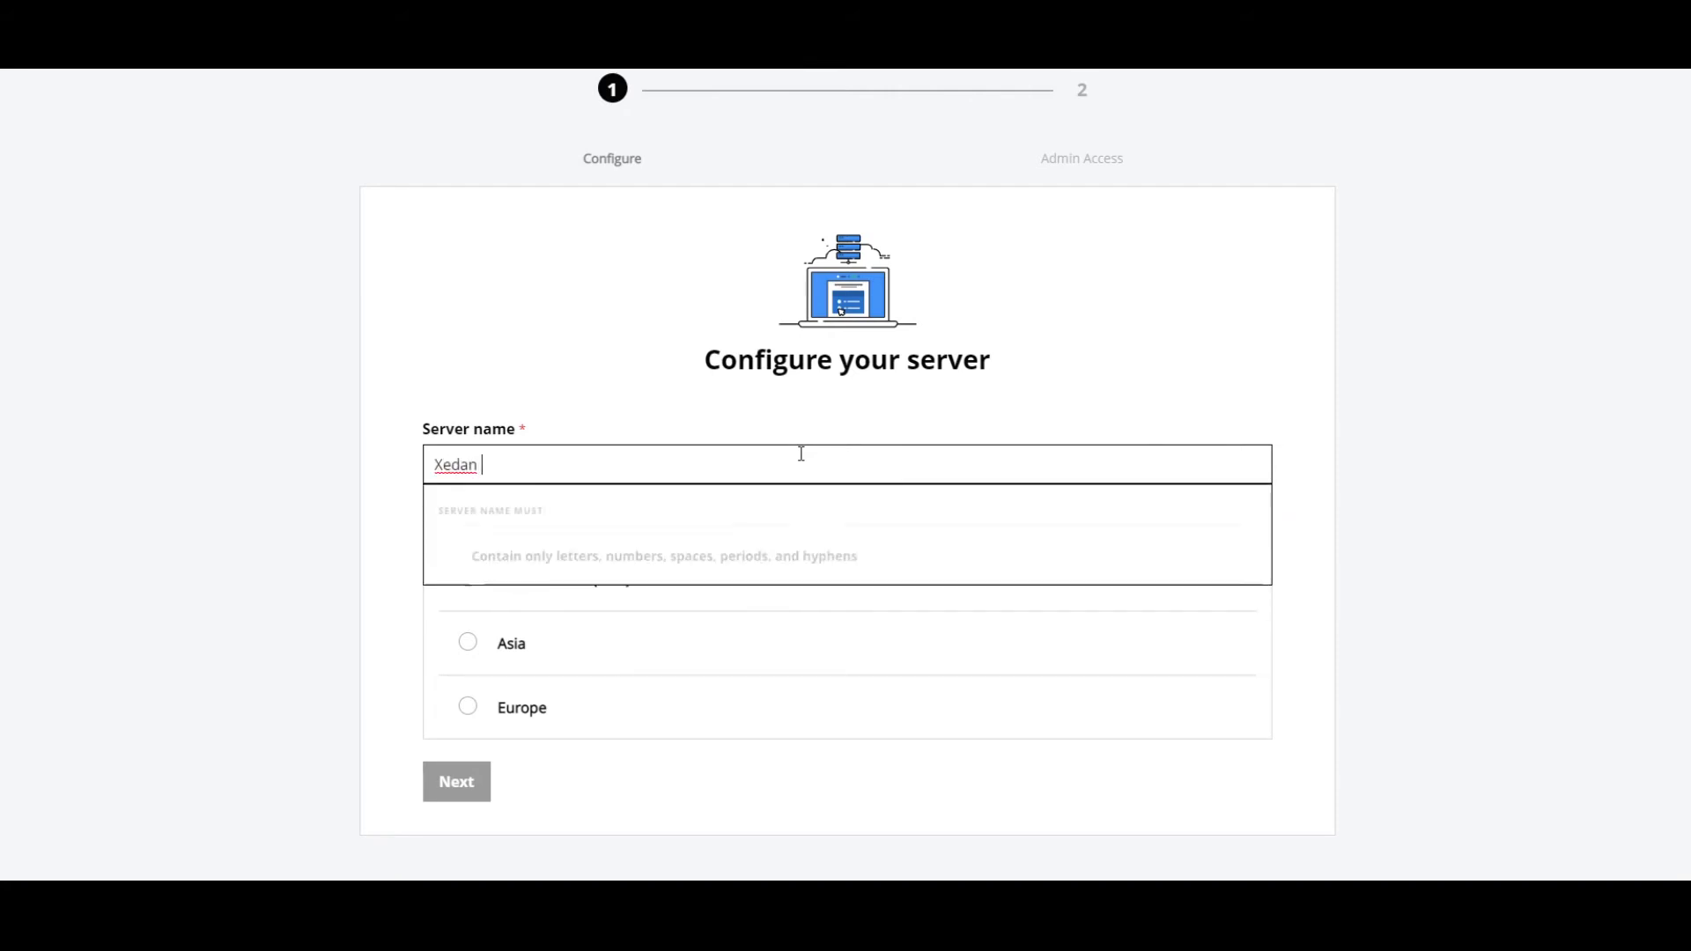
pyautogui.write('Live')
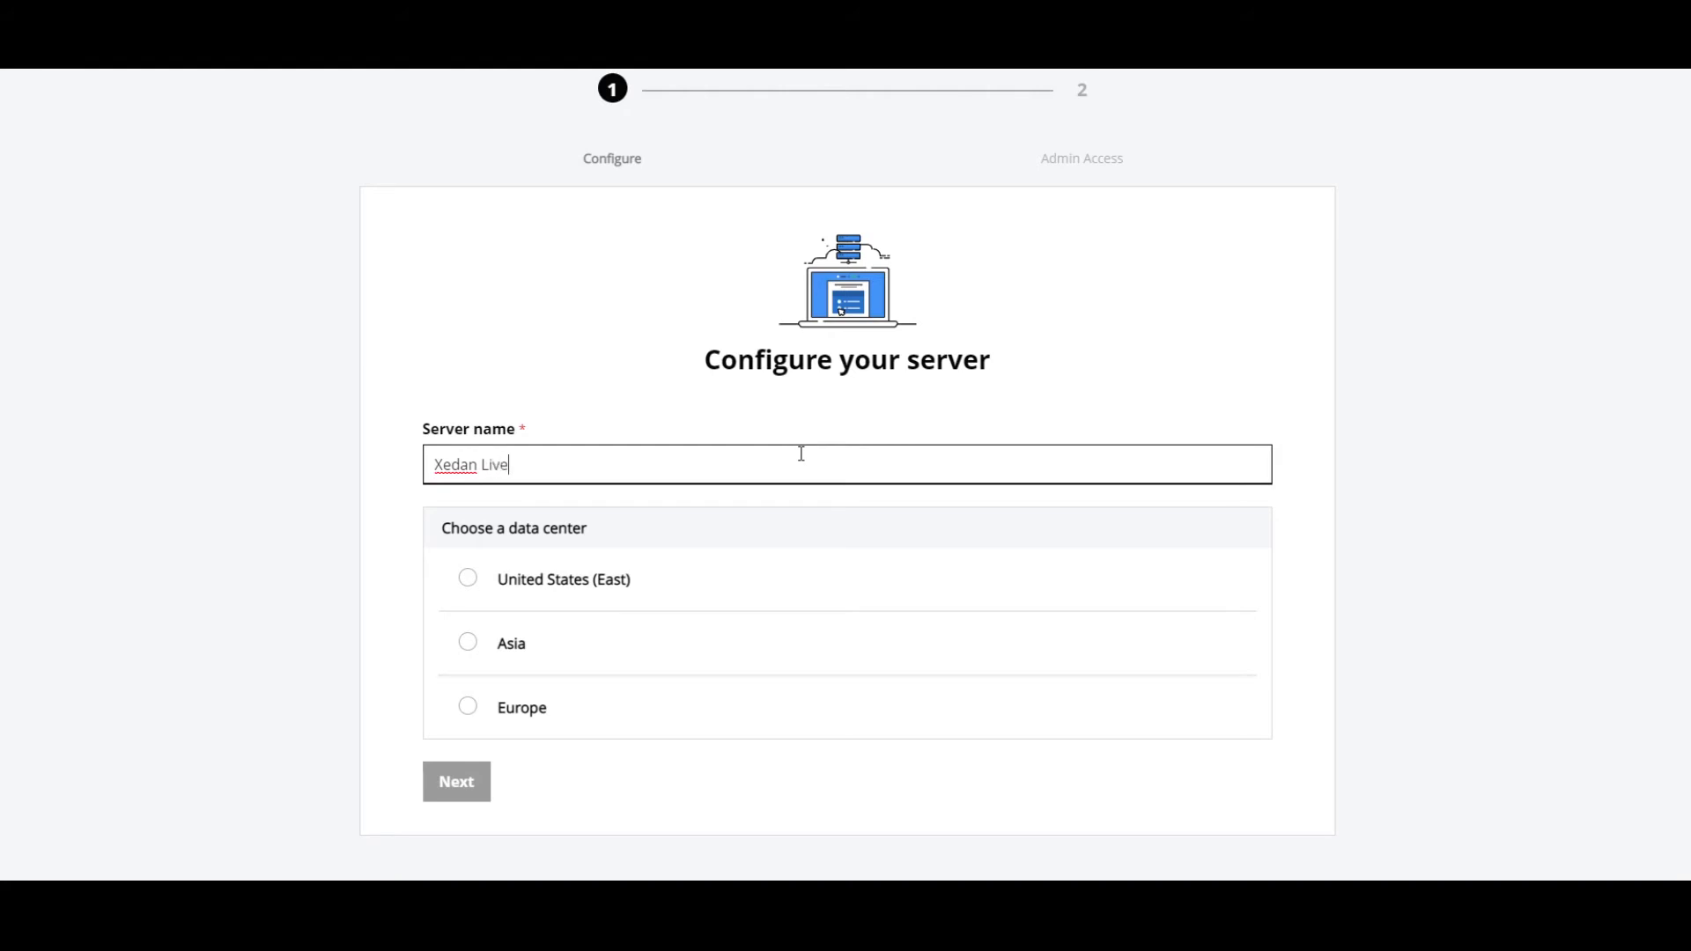
pyautogui.click(326, 529)
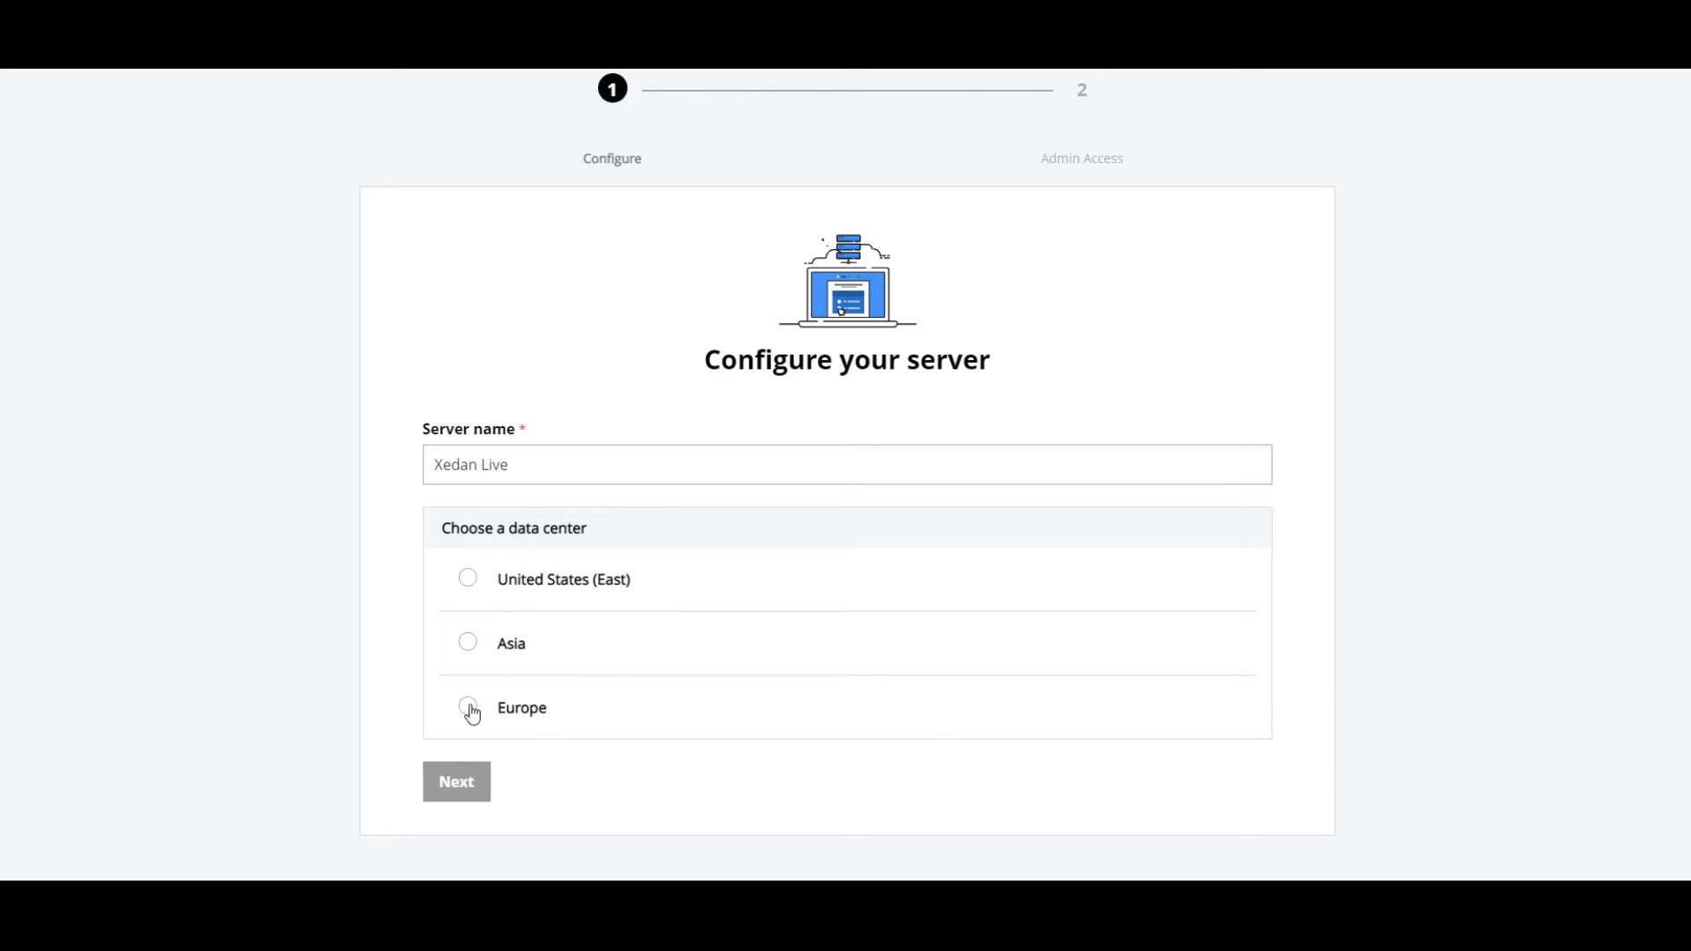
pyautogui.click(469, 581)
pyautogui.scroll(-2, 378, 650)
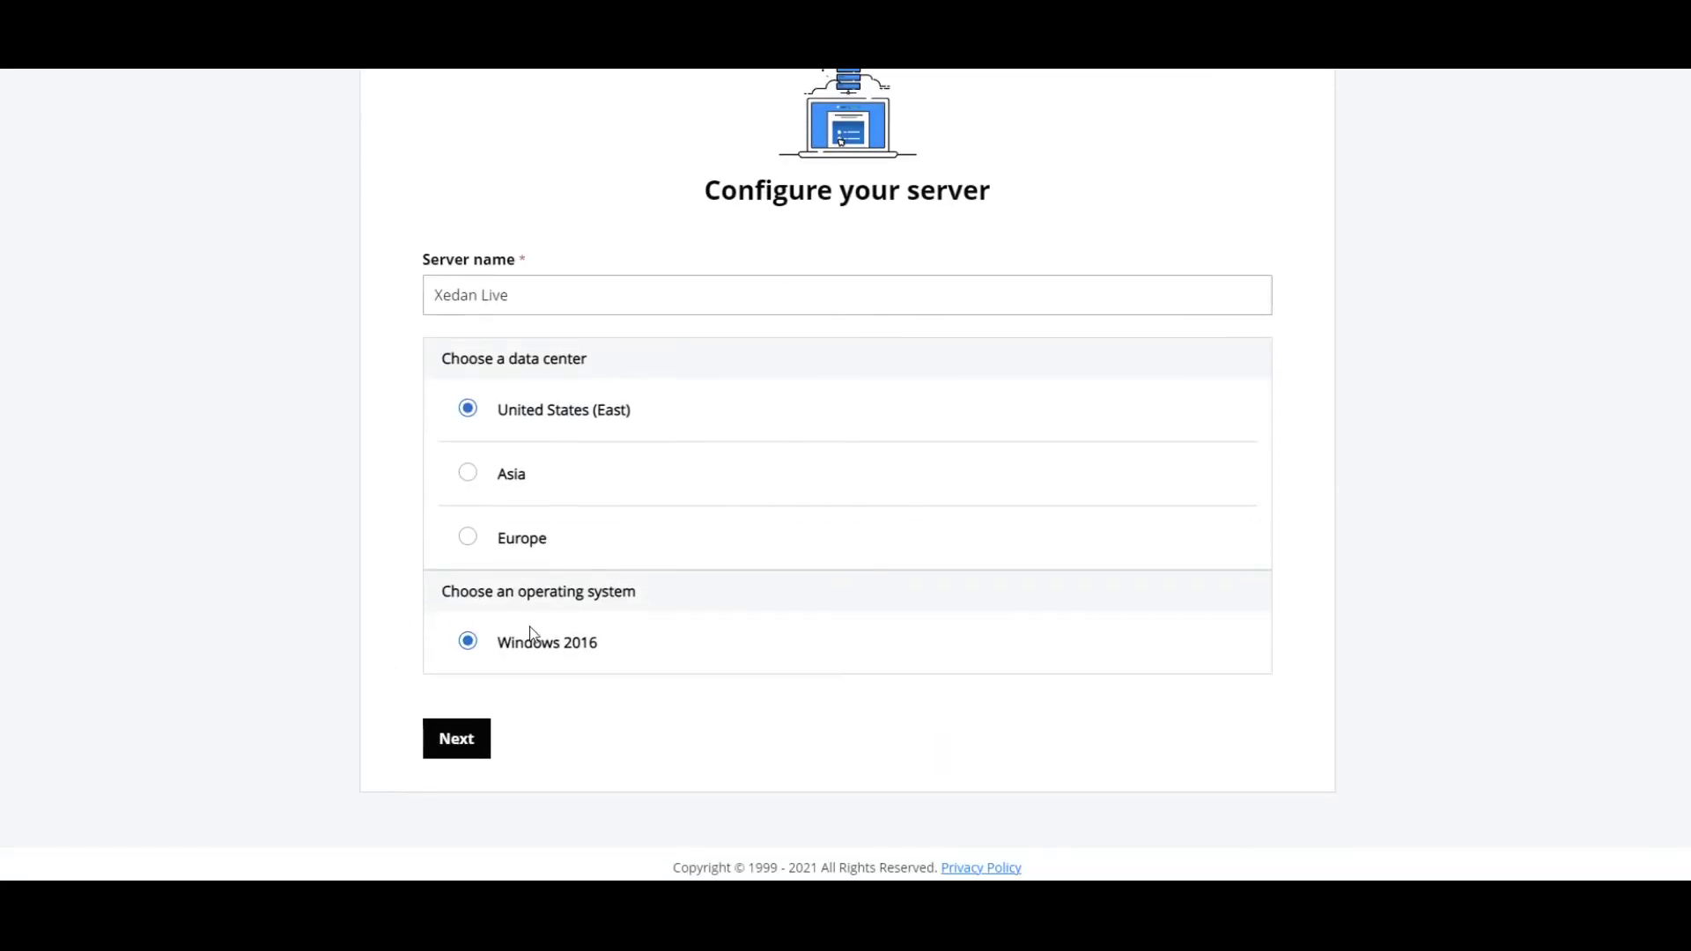
pyautogui.click(454, 740)
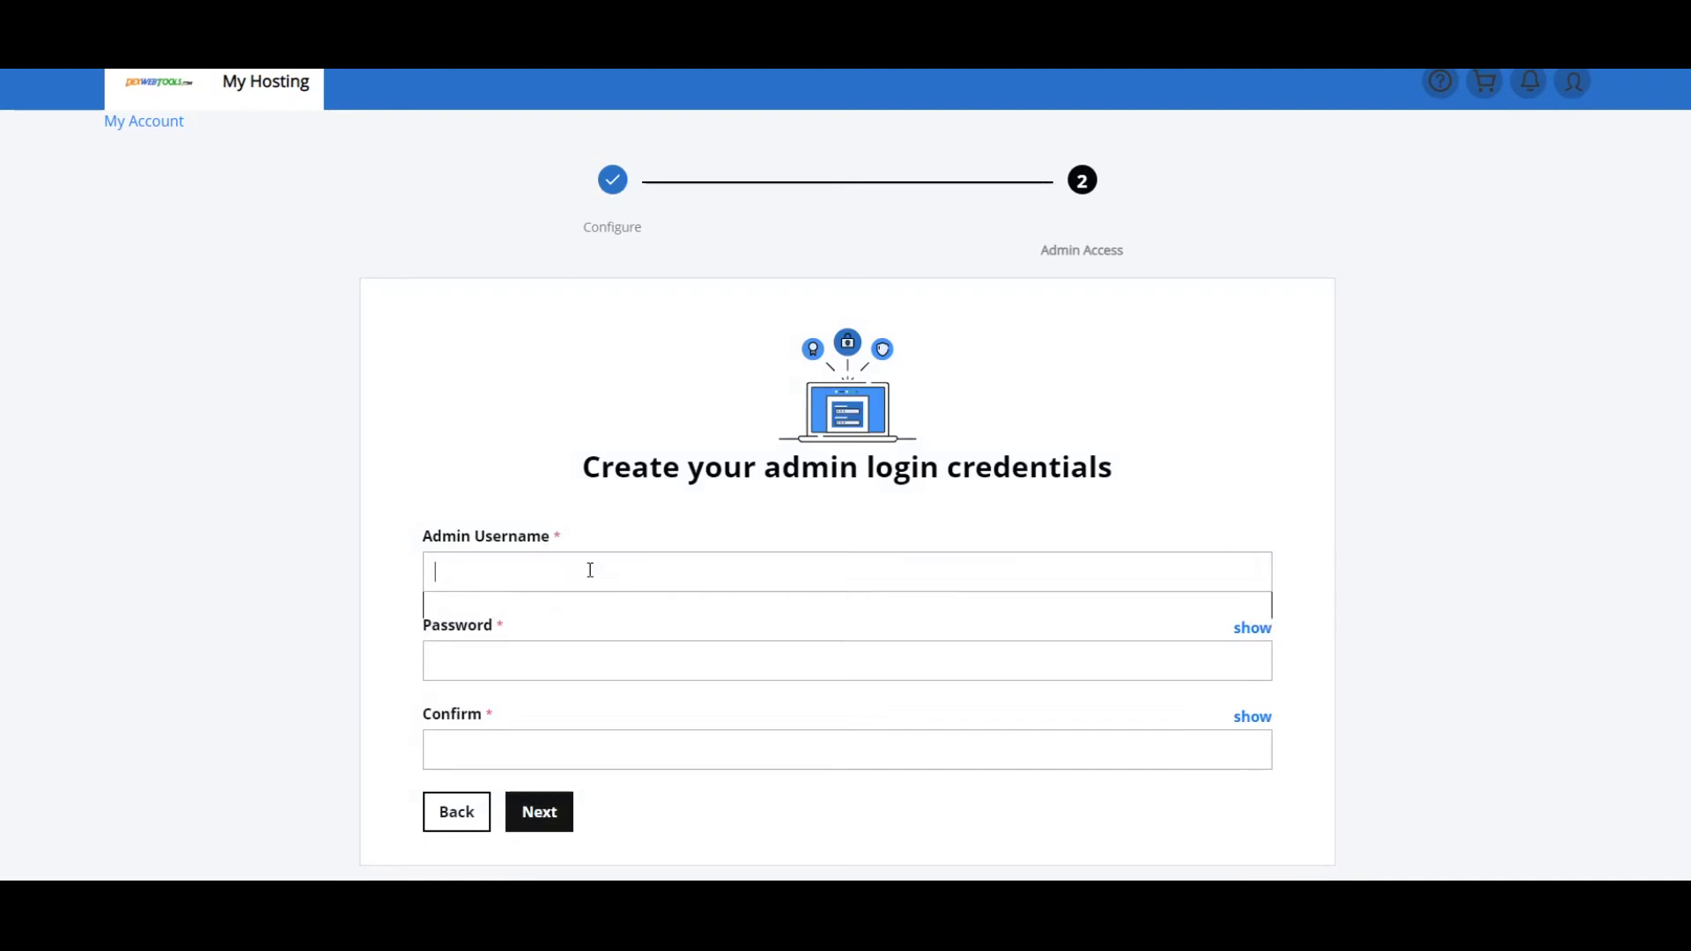
# Step: Submit the admin username and password to provision the server
pyautogui.scroll(-1, 528, 556)
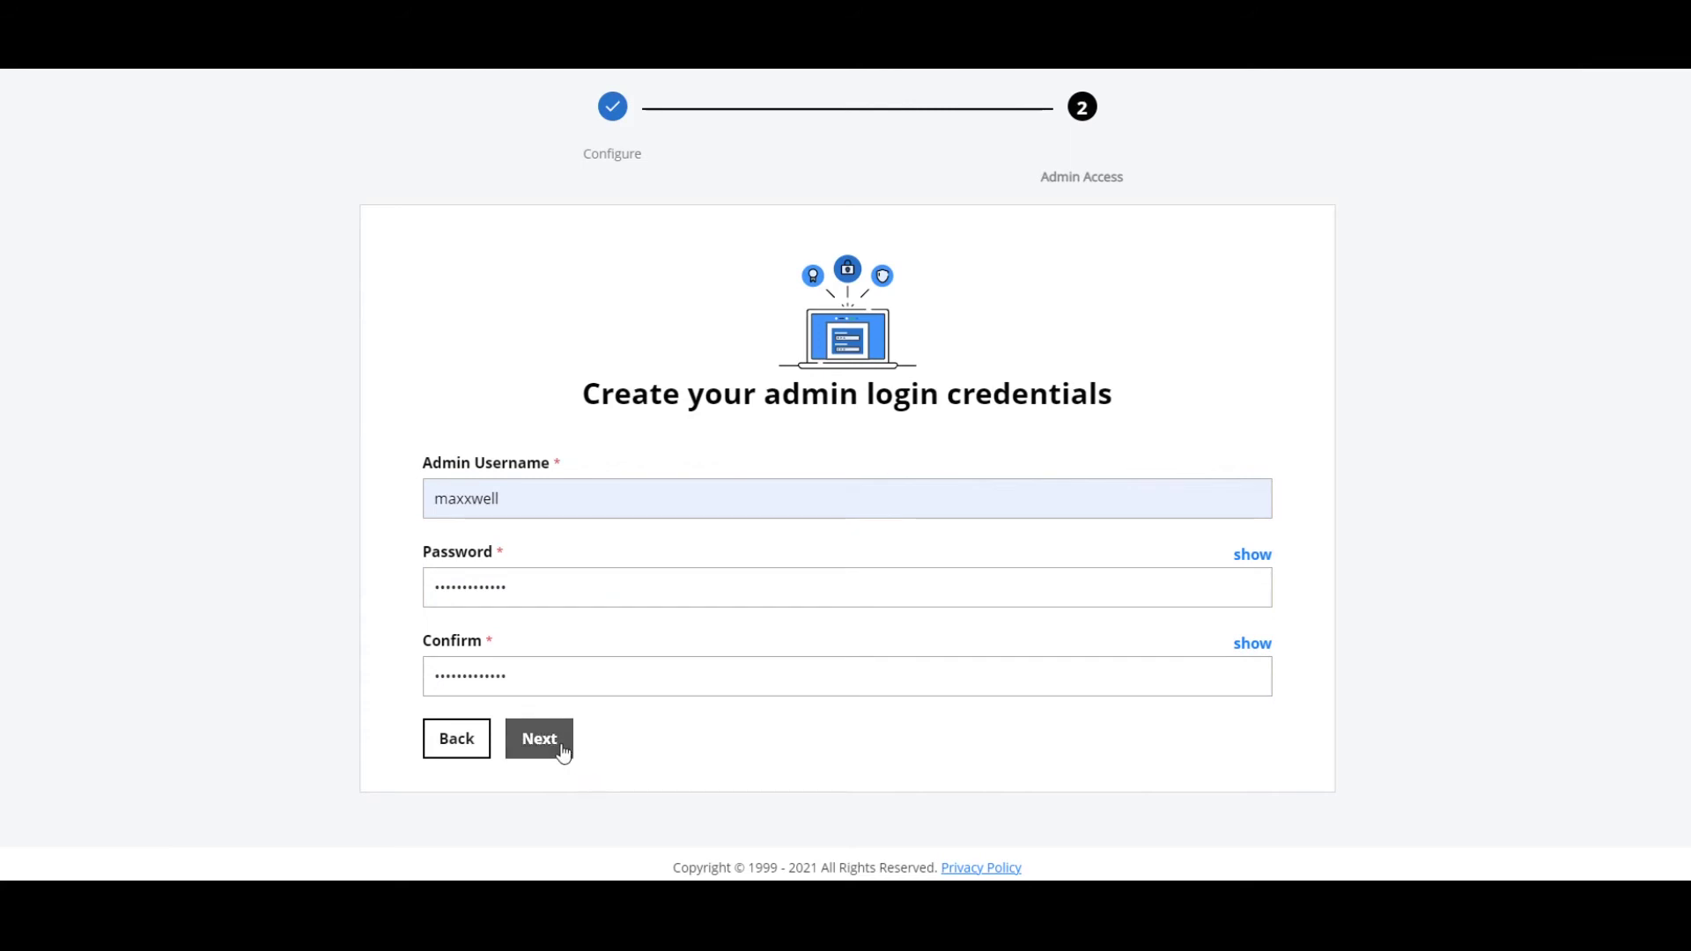
pyautogui.click(562, 747)
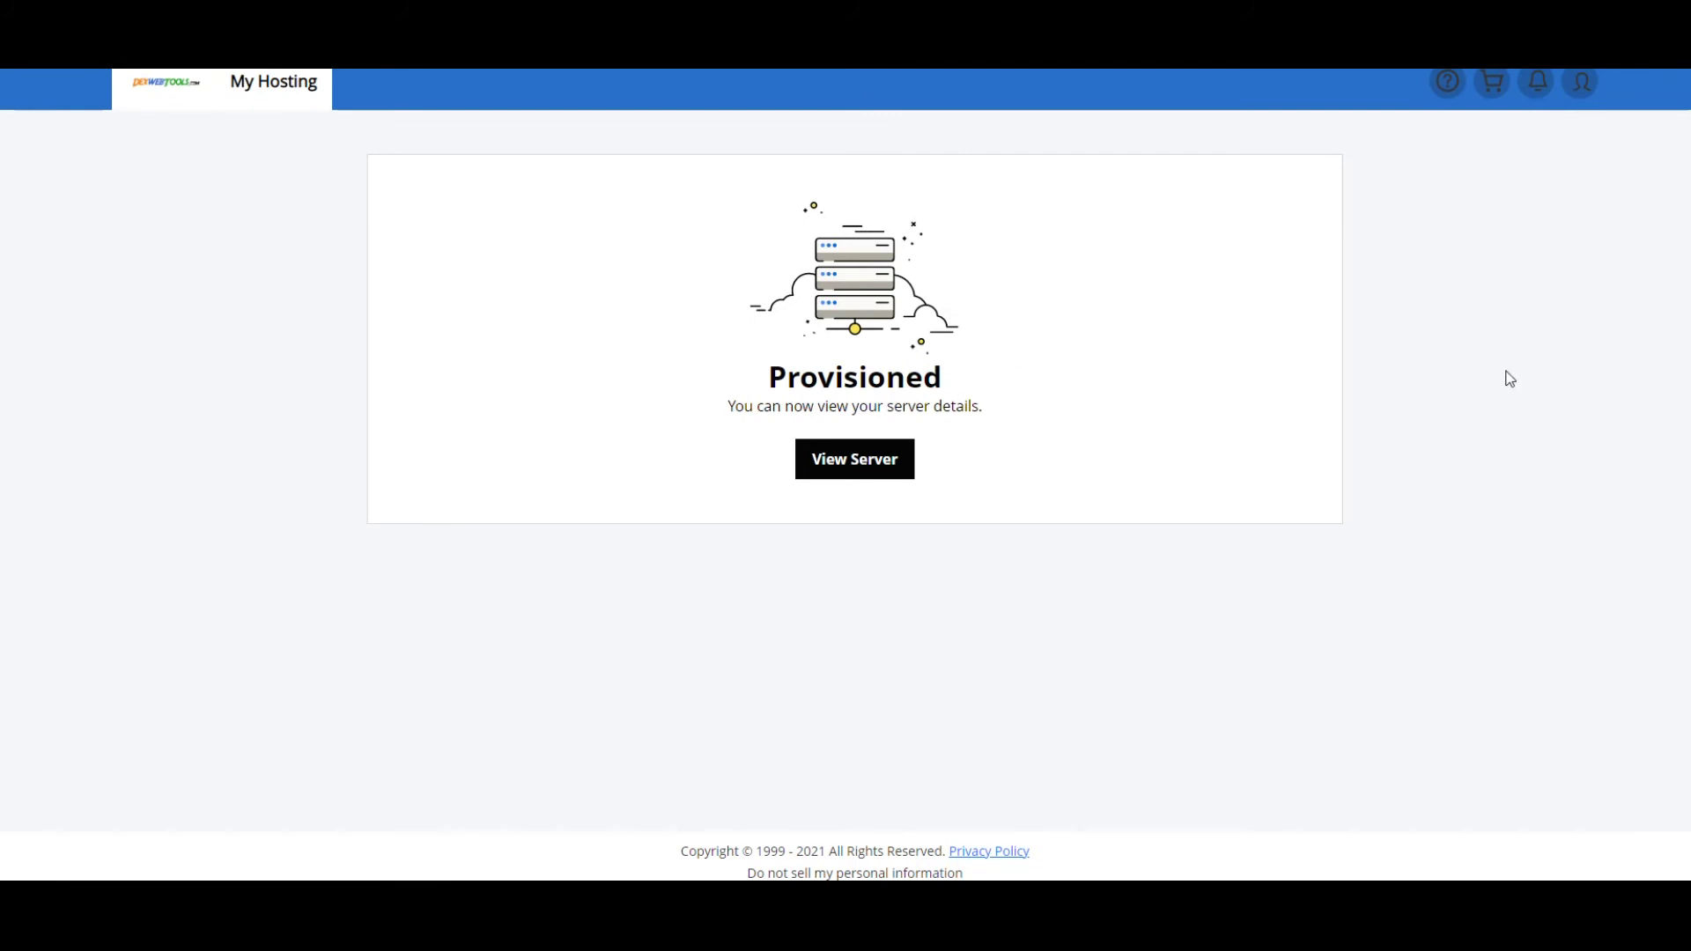
# Step: View the Xedan Live server details and its Server Actions list, then go to Monitoring
pyautogui.click(862, 475)
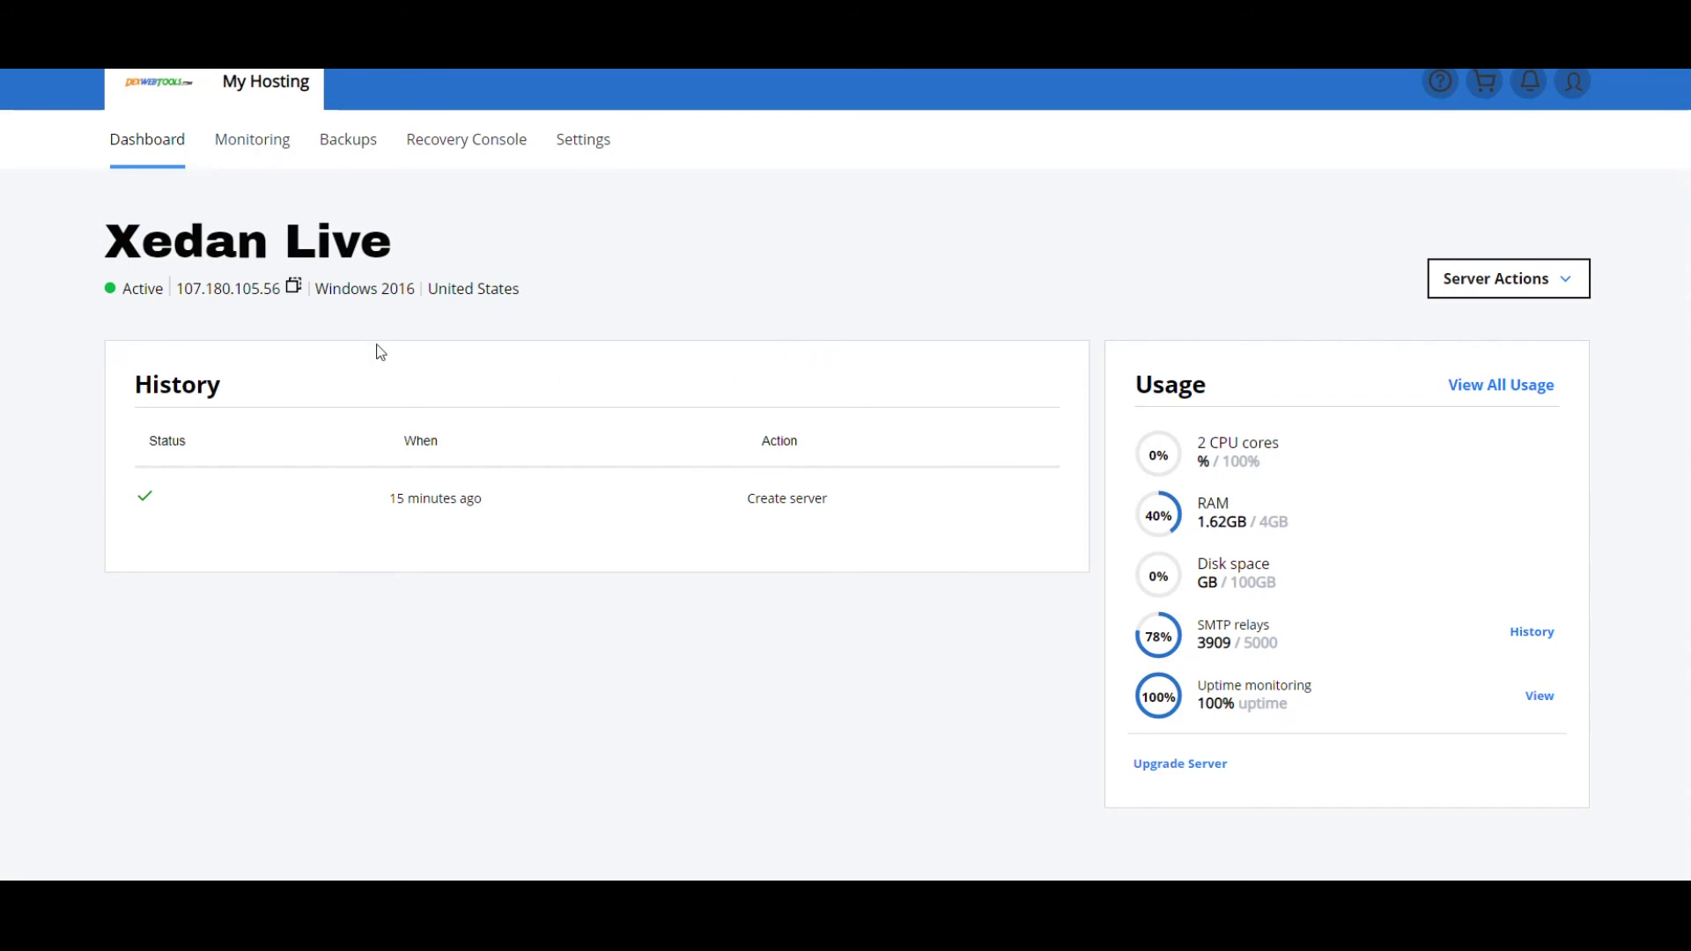
pyautogui.scroll(-1, 264, 332)
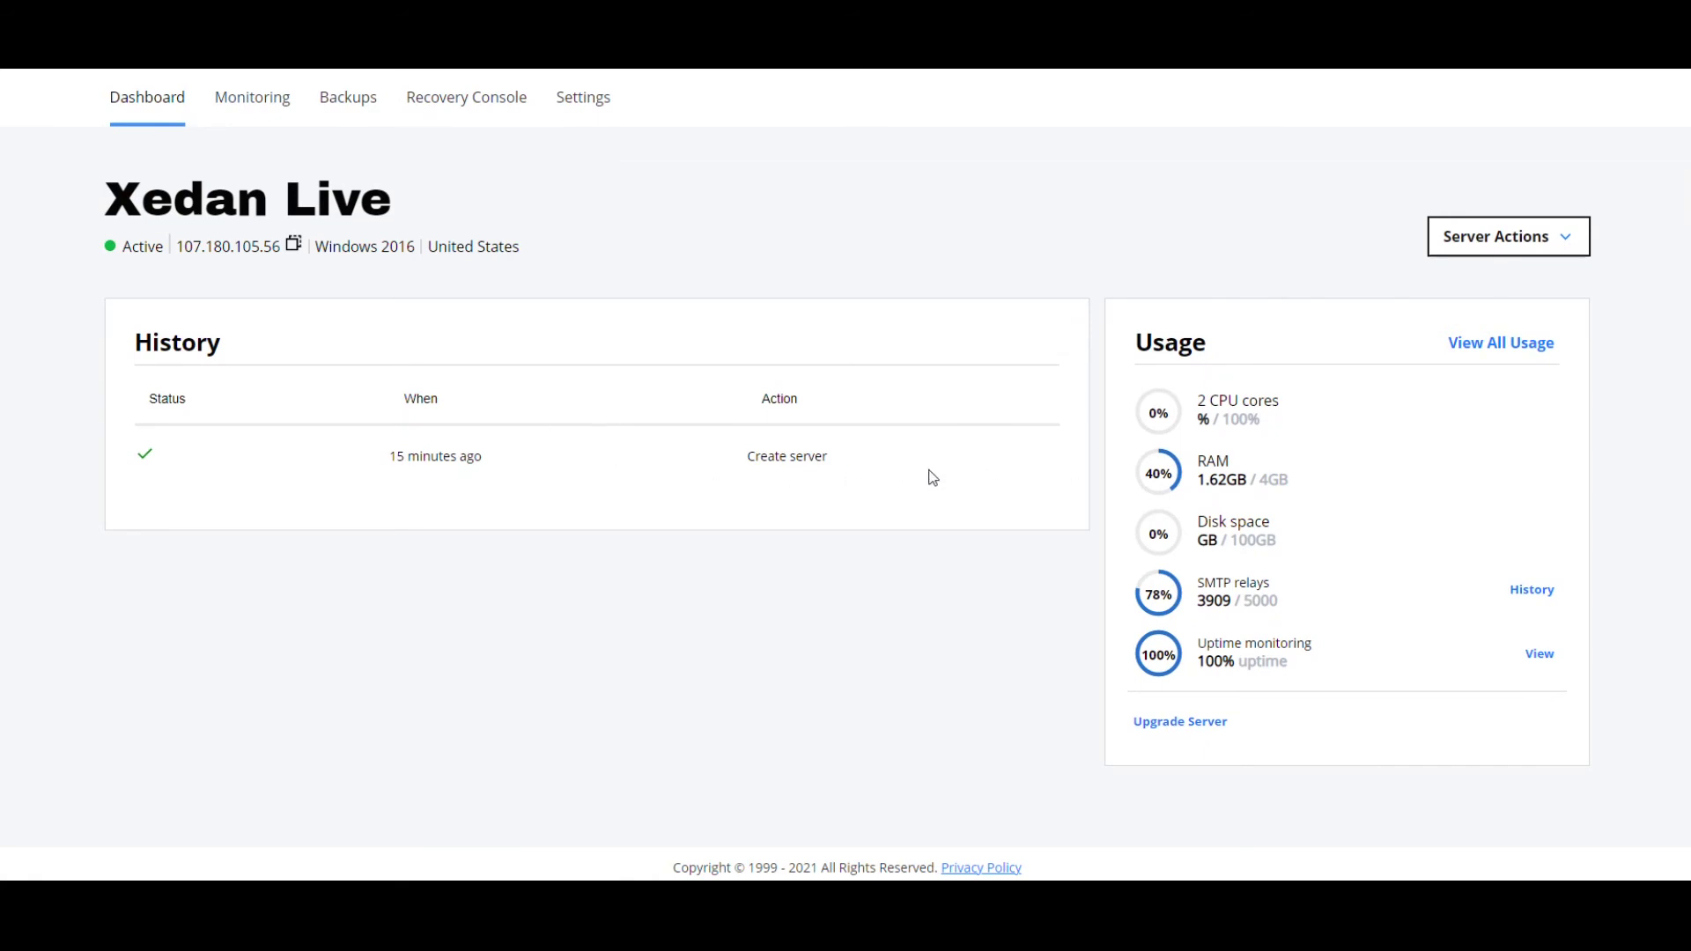
pyautogui.scroll(1, 741, 502)
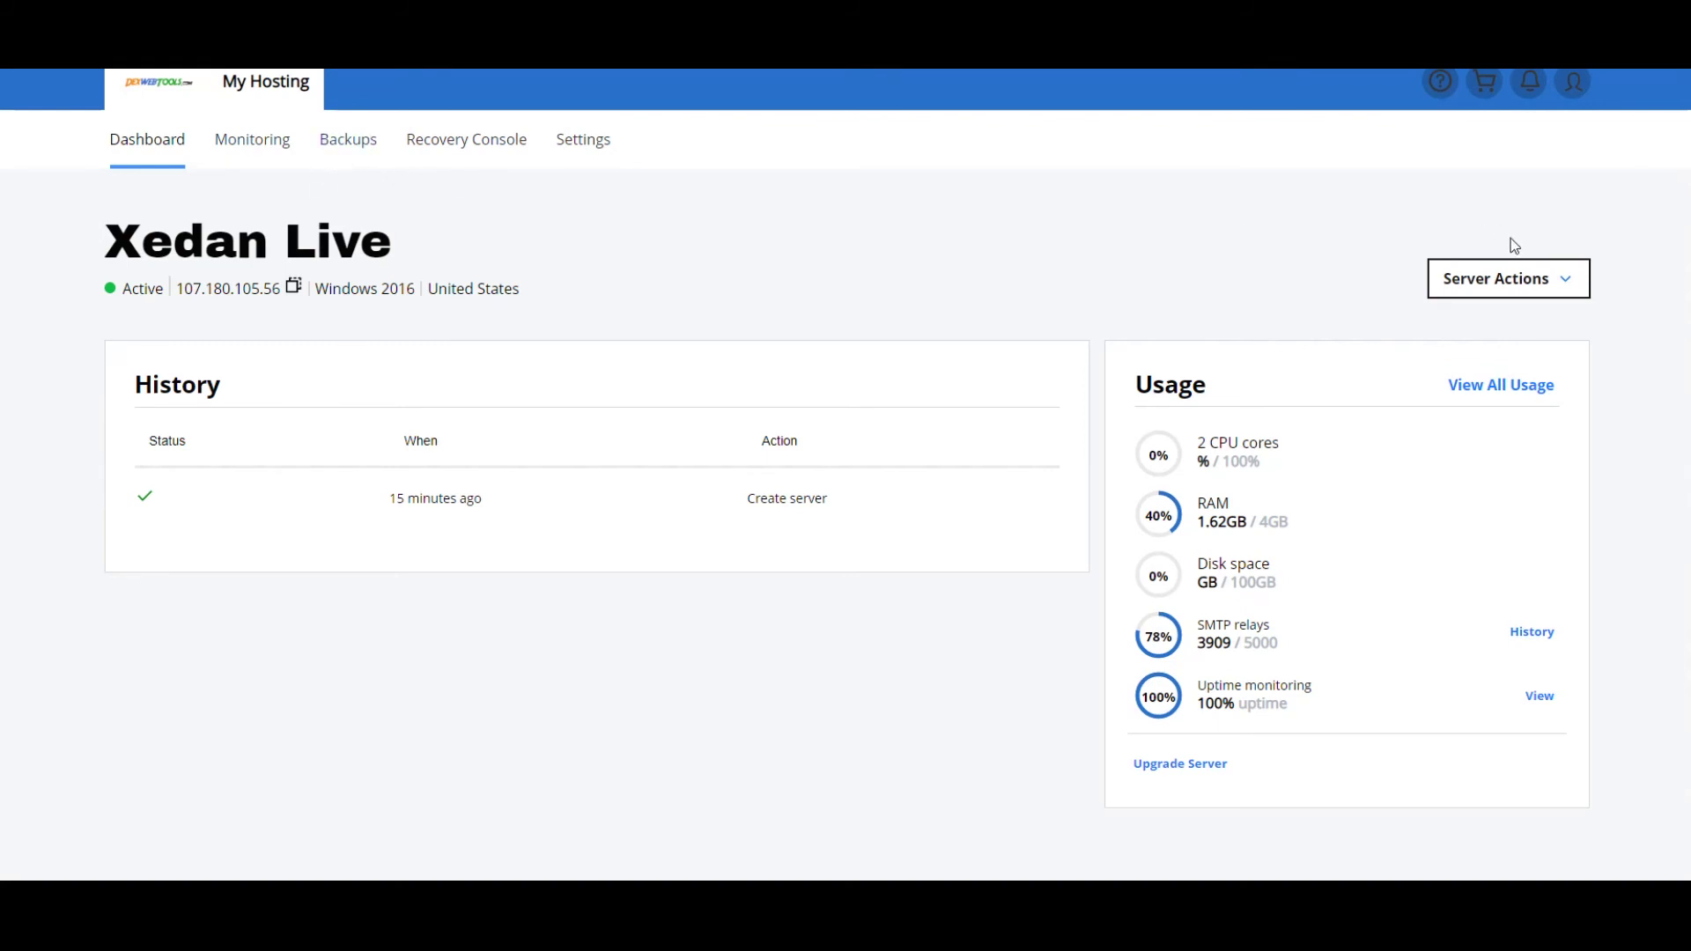
pyautogui.click(1544, 284)
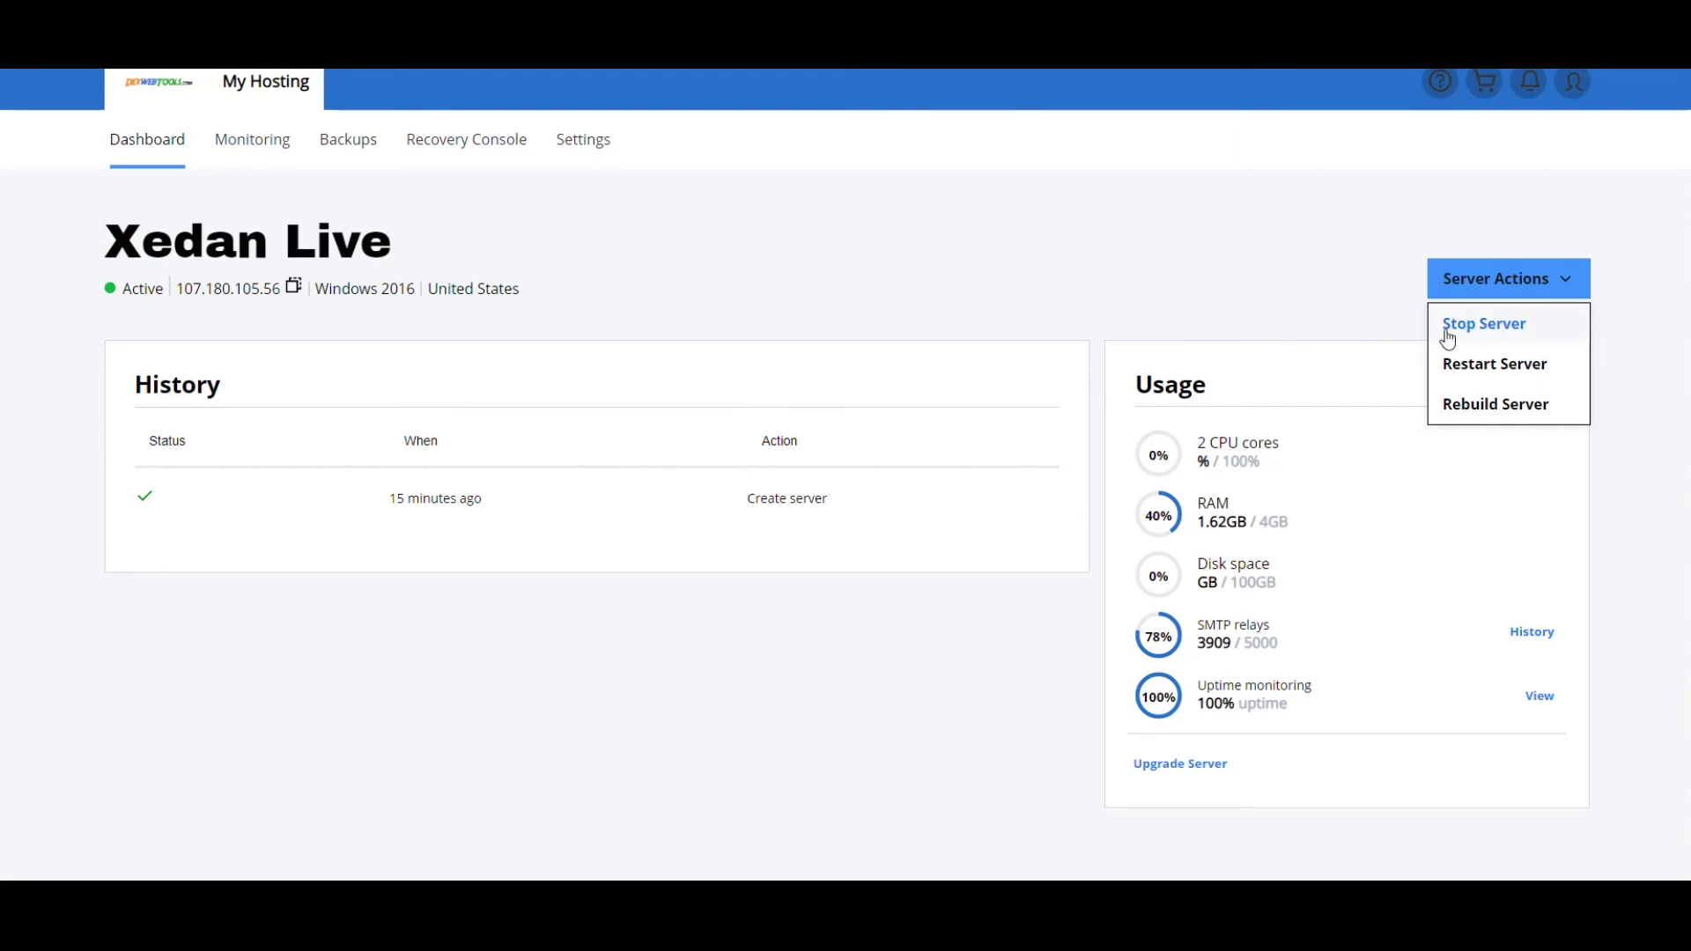
pyautogui.click(1136, 274)
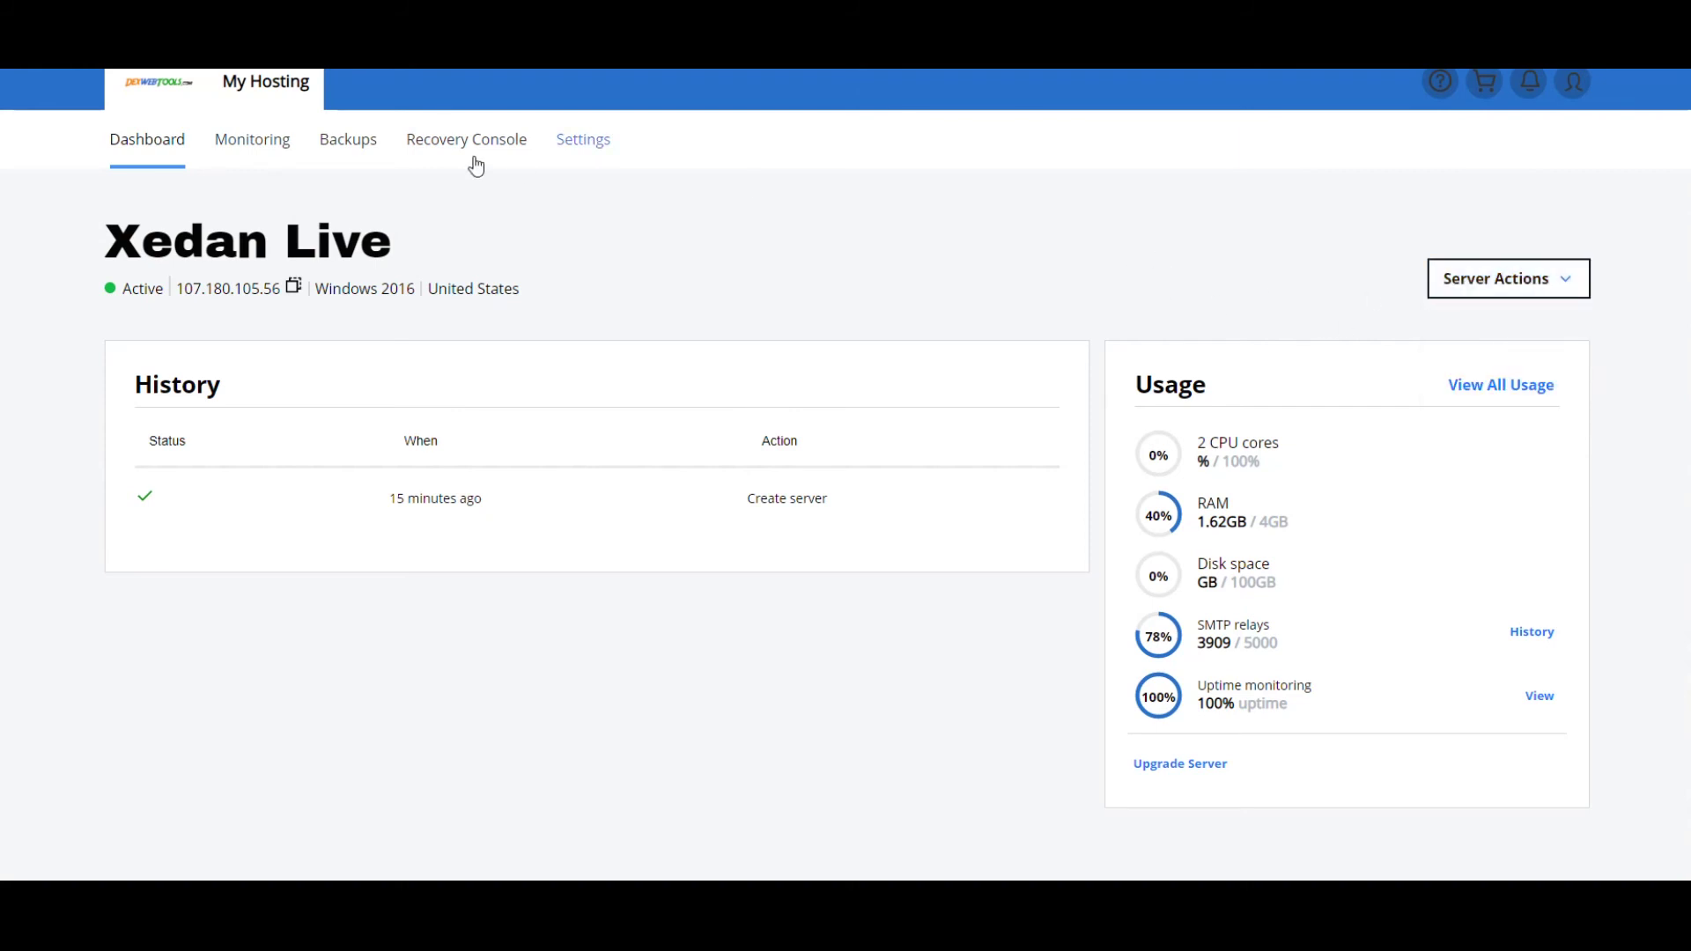
pyautogui.click(252, 148)
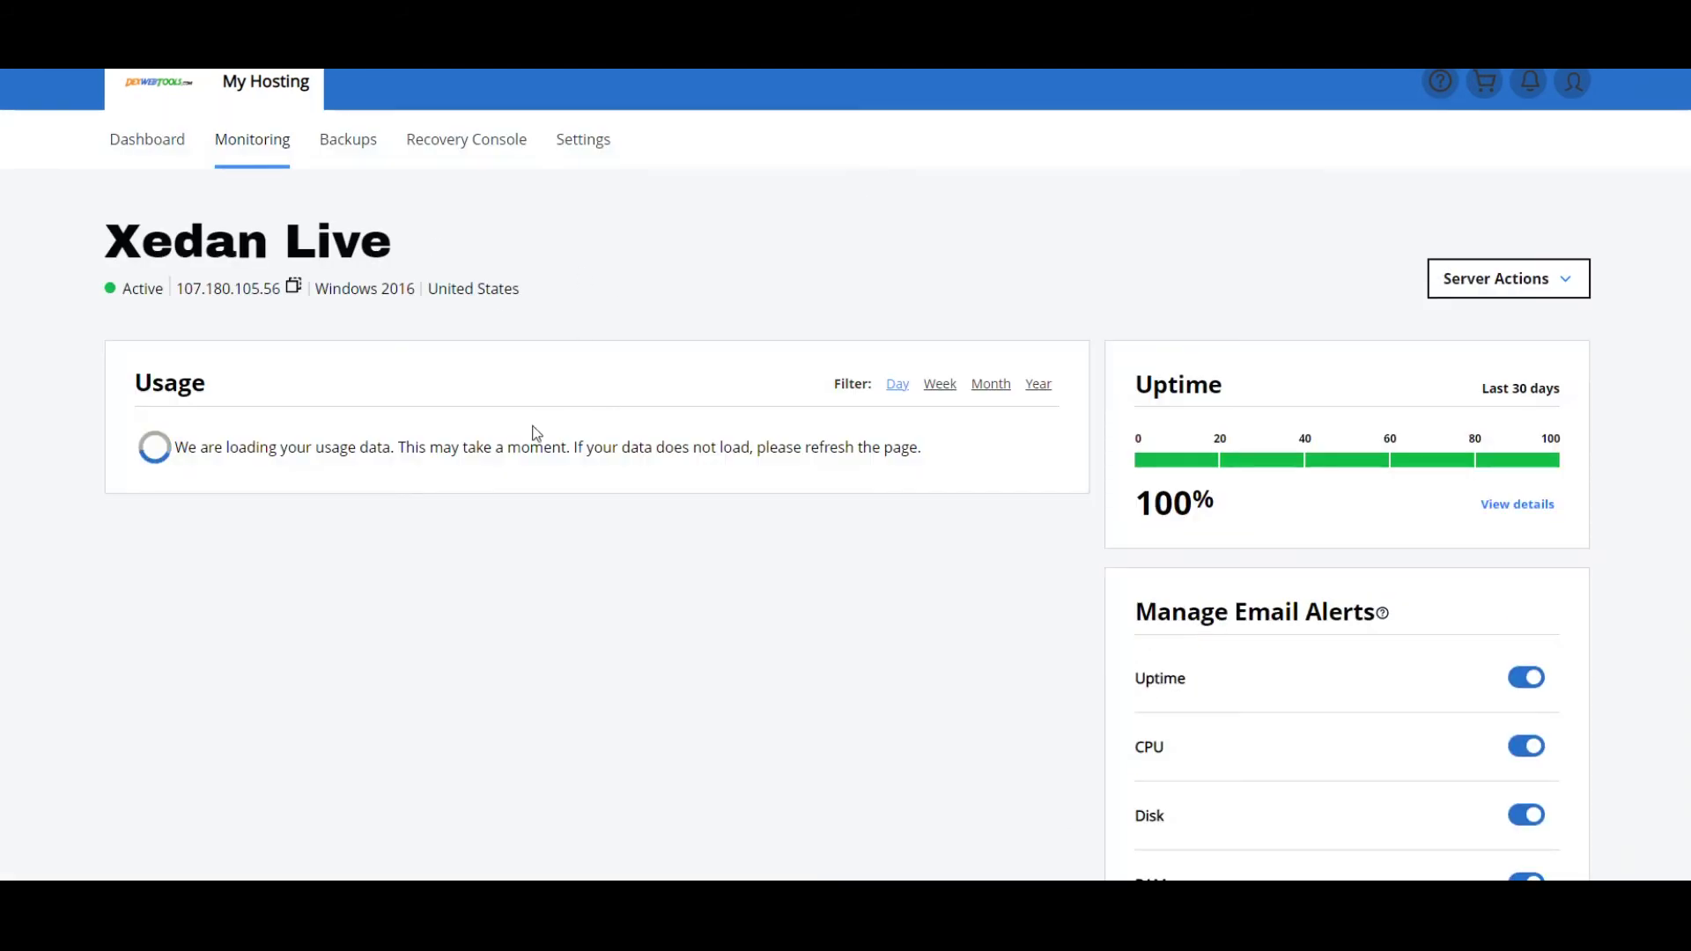
# Step: Review Xedan Live's Backups and Recovery Console views, then its Settings
pyautogui.click(357, 148)
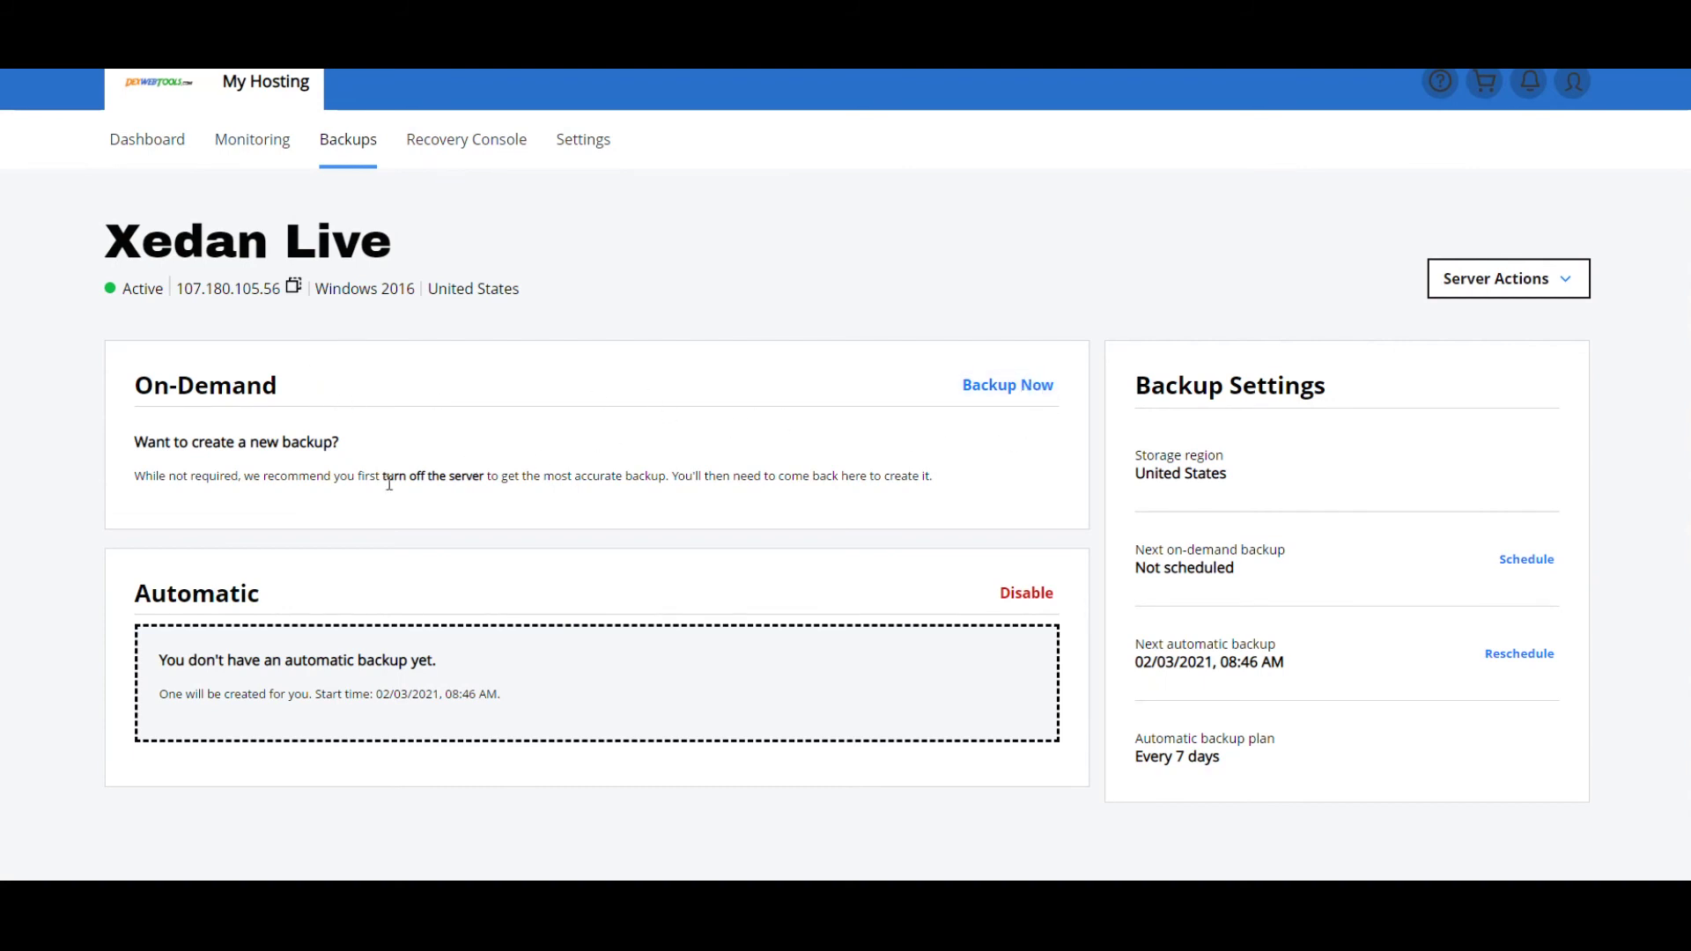
pyautogui.click(464, 153)
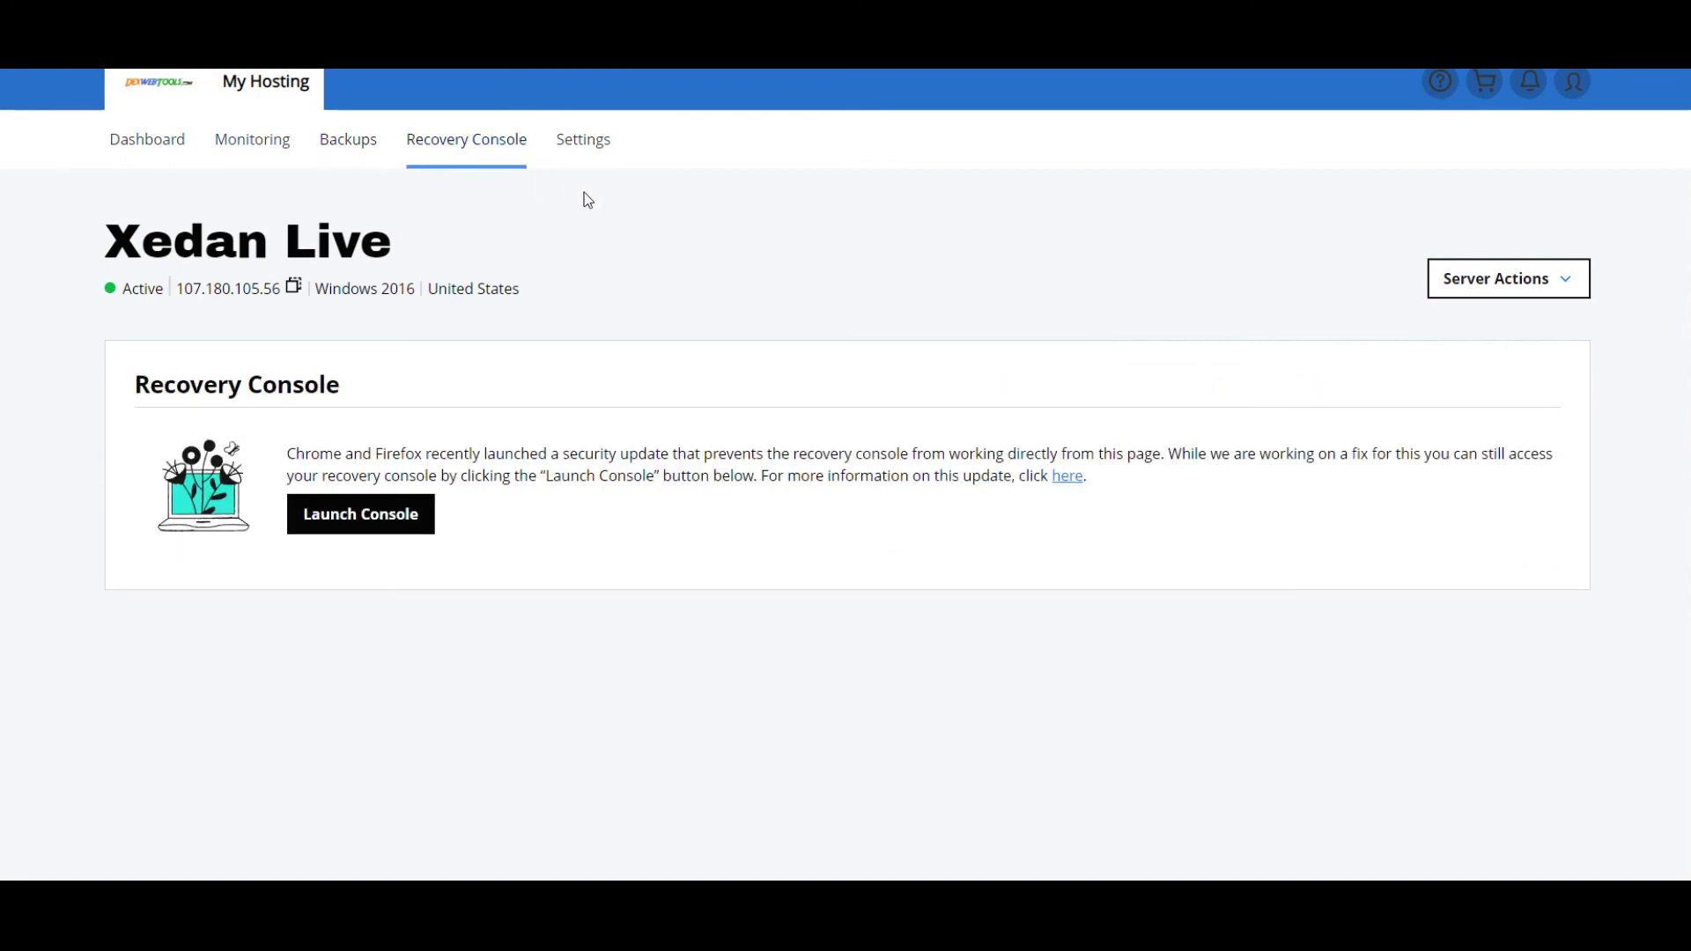
pyautogui.click(577, 143)
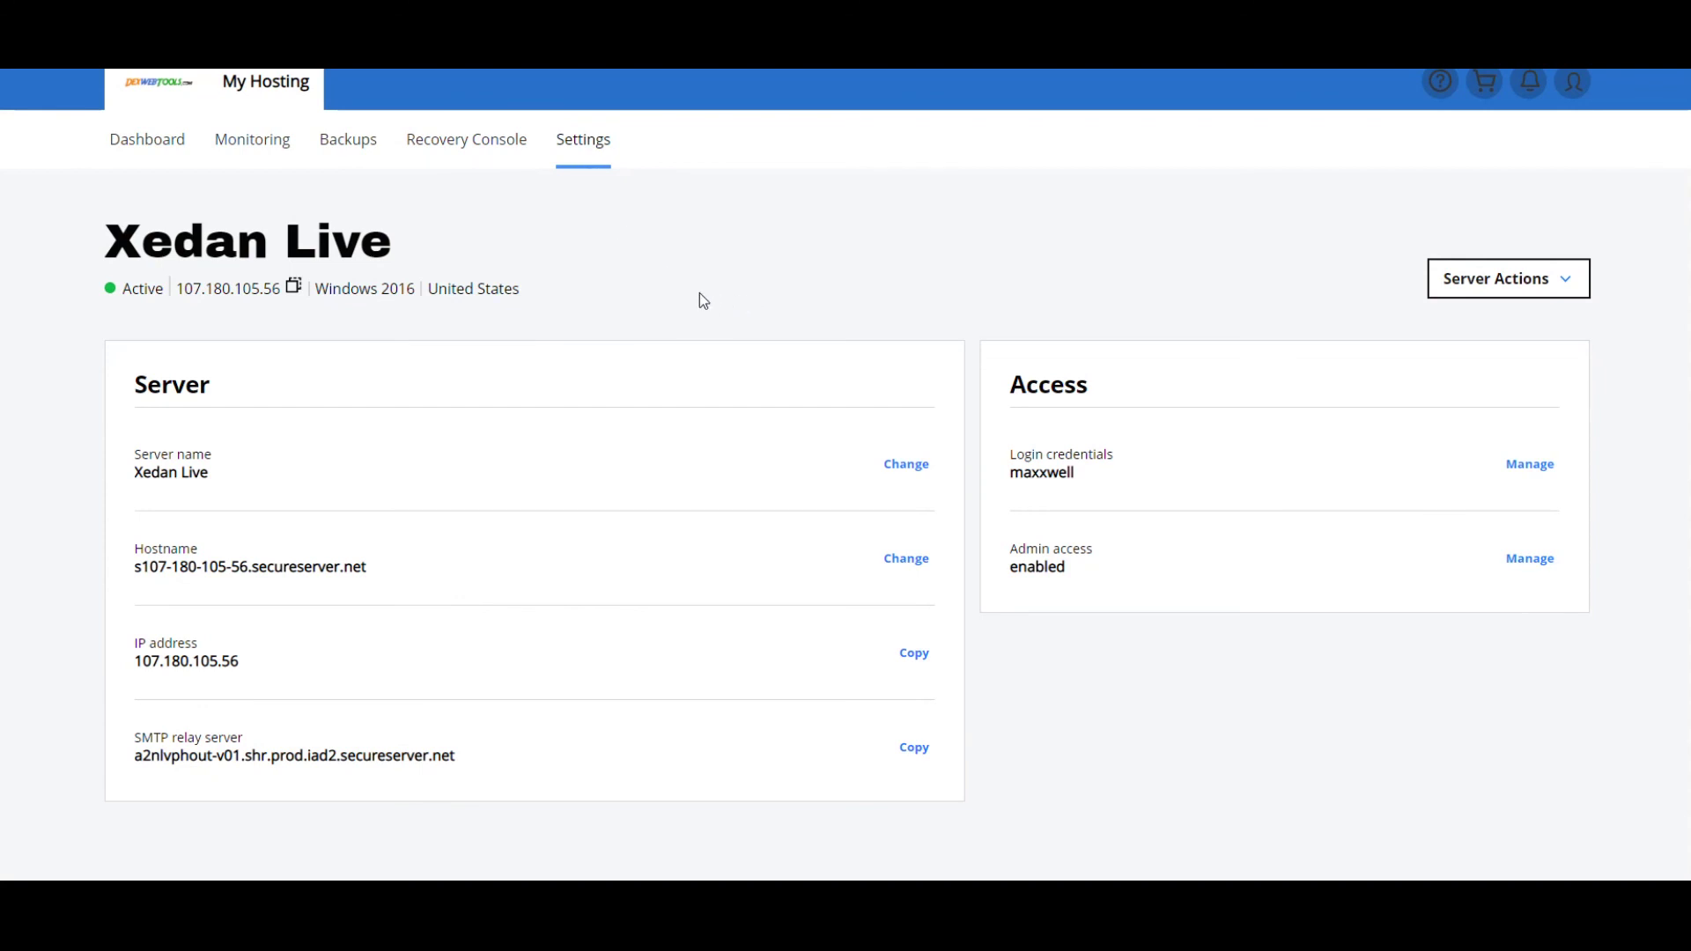